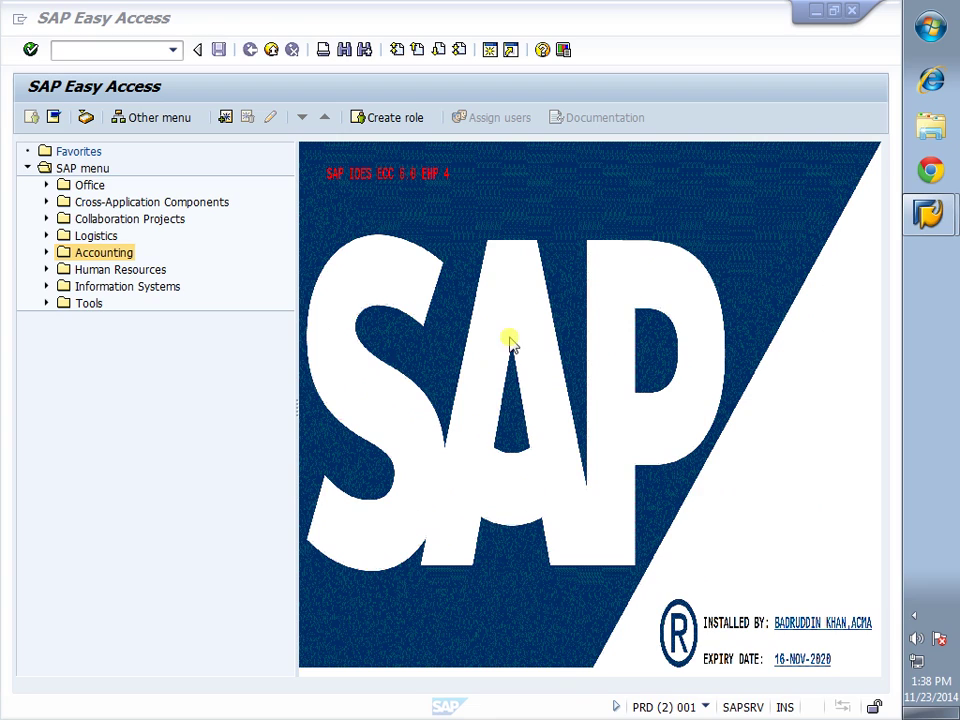
Step: Start transaction SMW0 and choose 'Binary data for WebRFC applications'
left_click(68, 51)
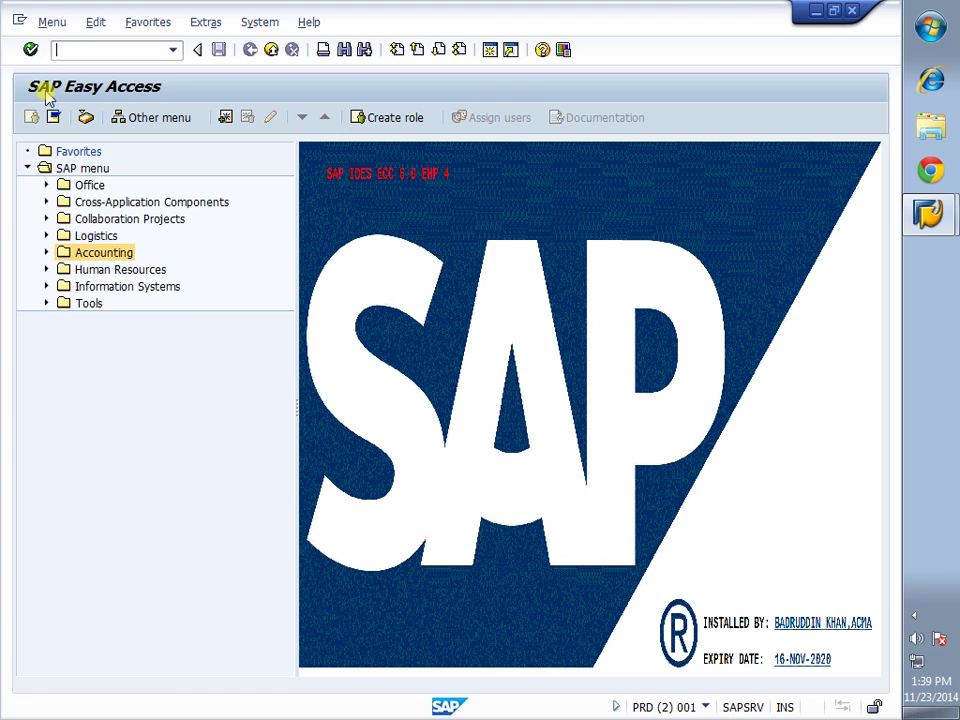
type("S")
type("MW")
type("0")
key("Return")
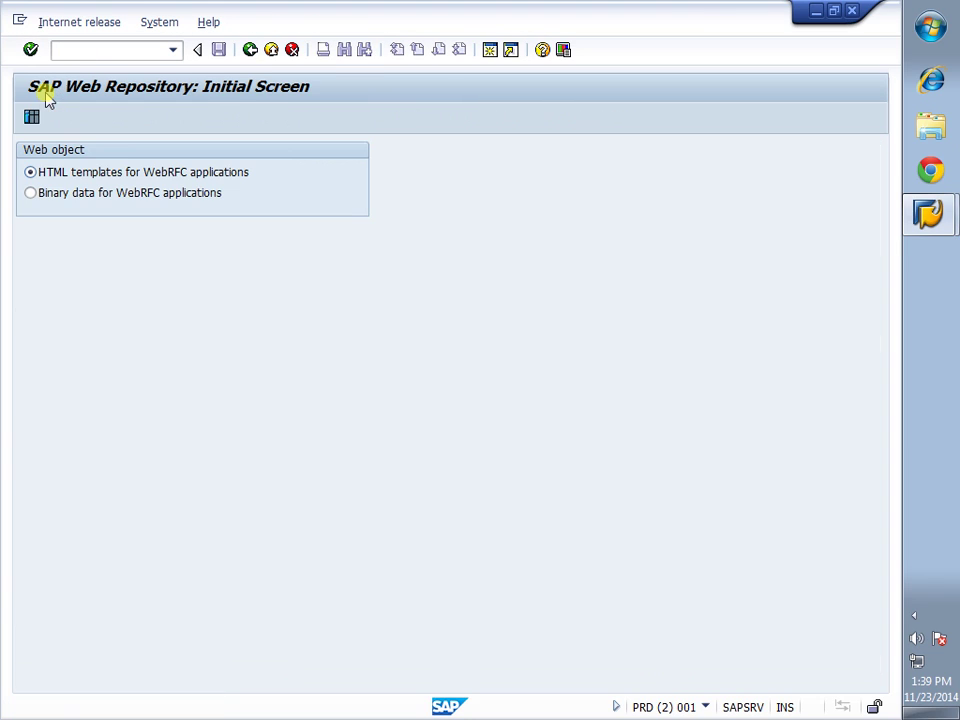
left_click(75, 196)
Step: Execute with empty selection fields to list all WebRFC binary data objects
key("F8")
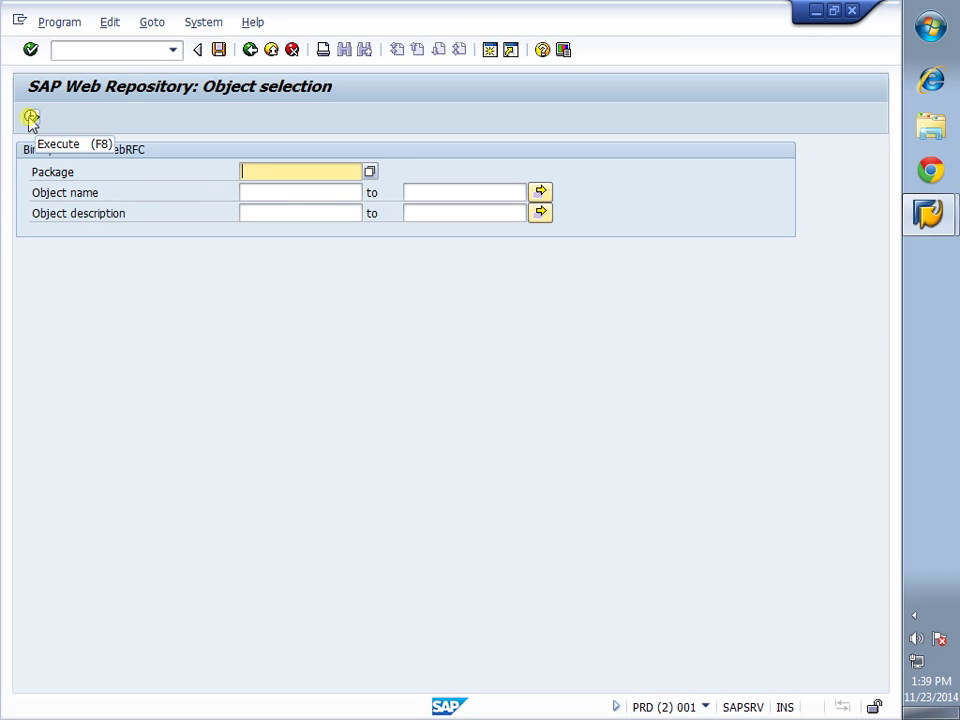
left_click(199, 27)
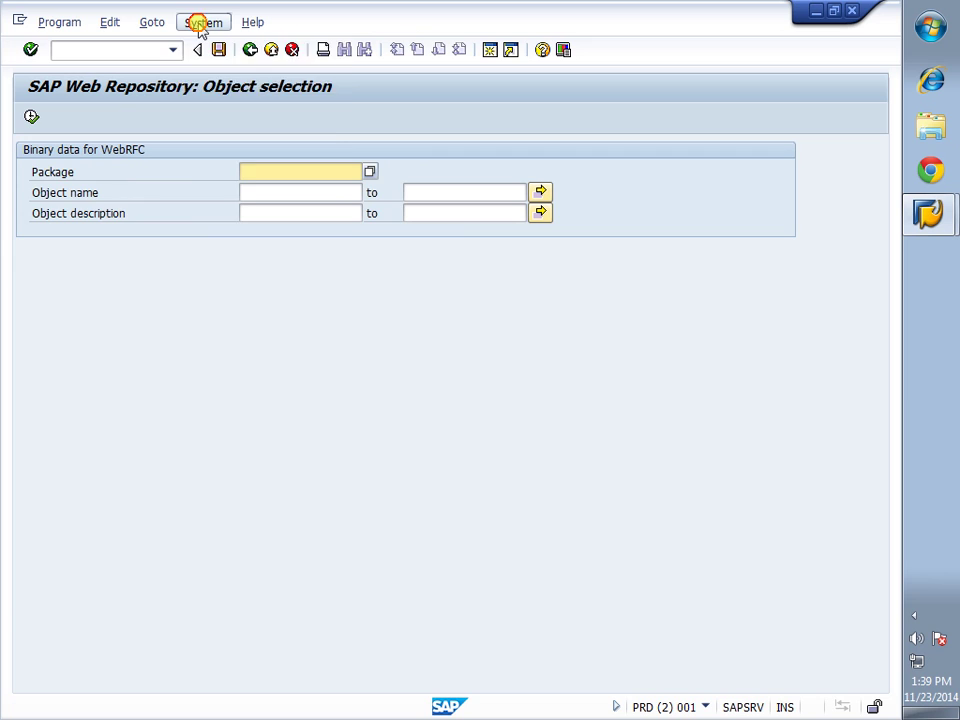
left_click(115, 305)
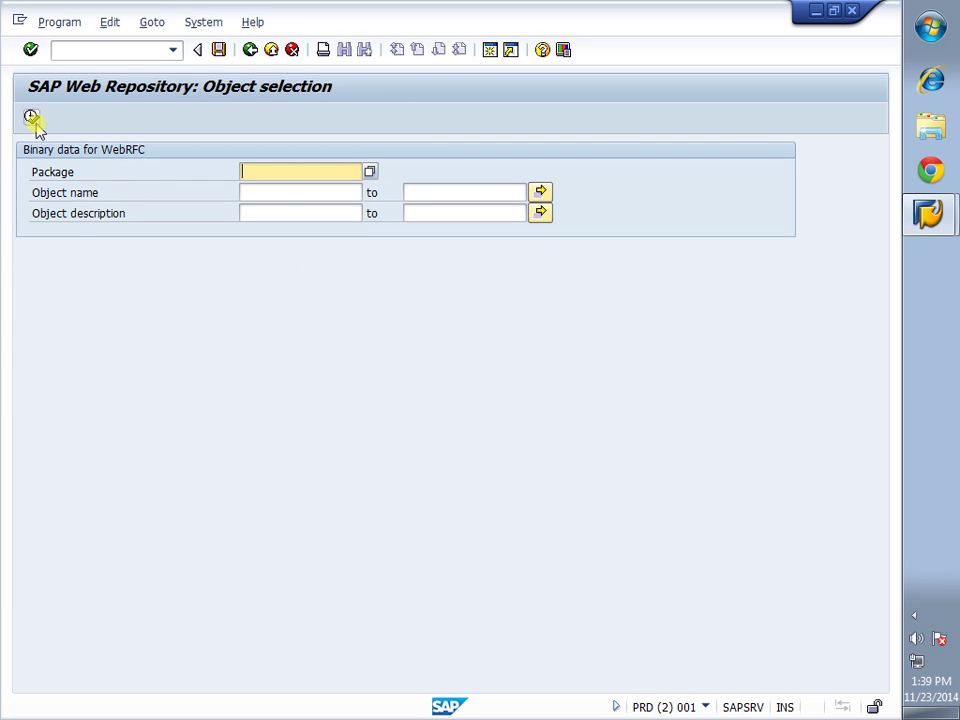
left_click(32, 121)
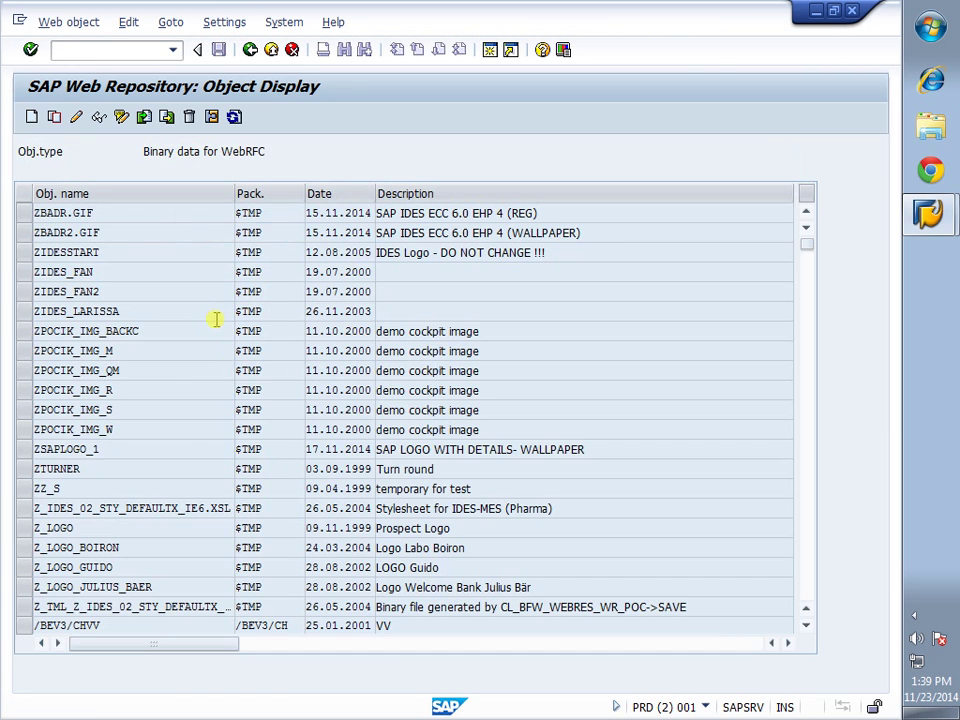
Step: Open Settings > Maintain MIME types and create a new MIMETYPES entry
left_click(226, 26)
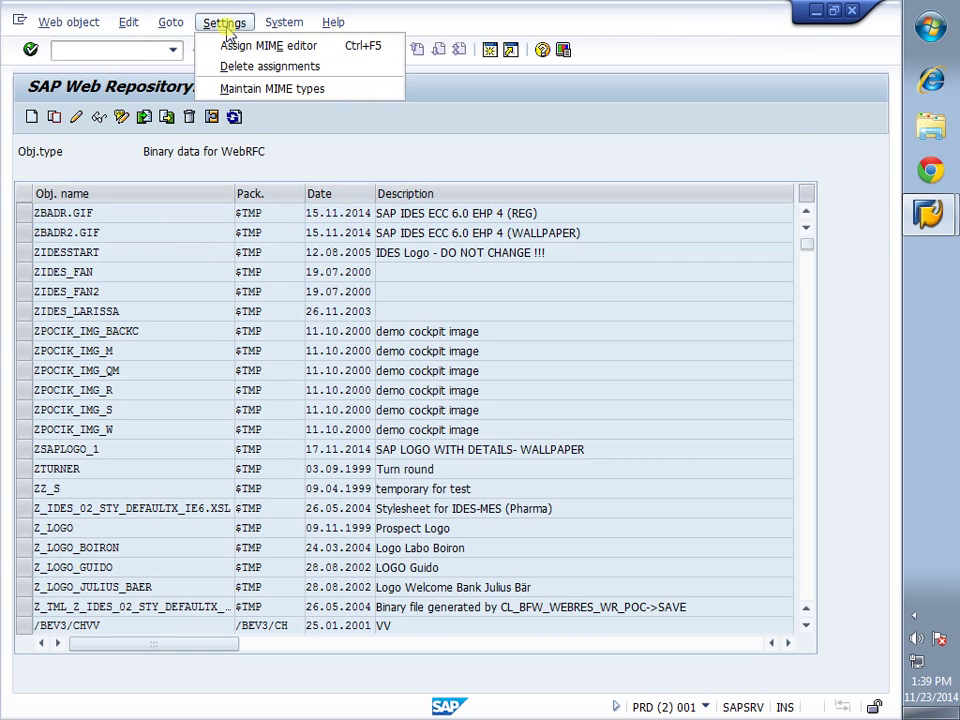
left_click(272, 92)
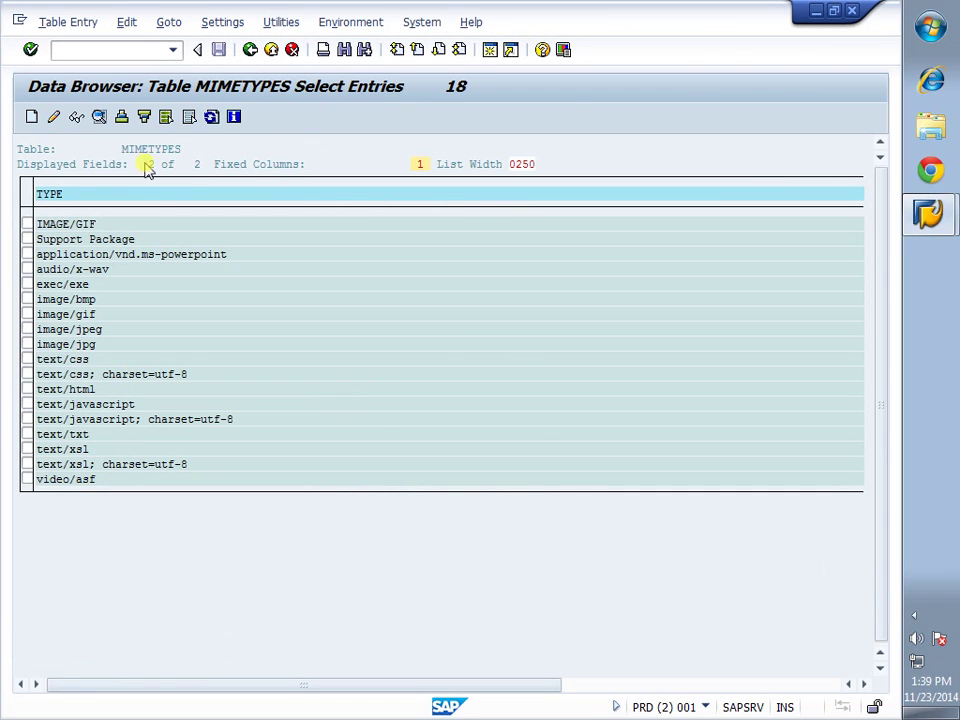
left_click(31, 118)
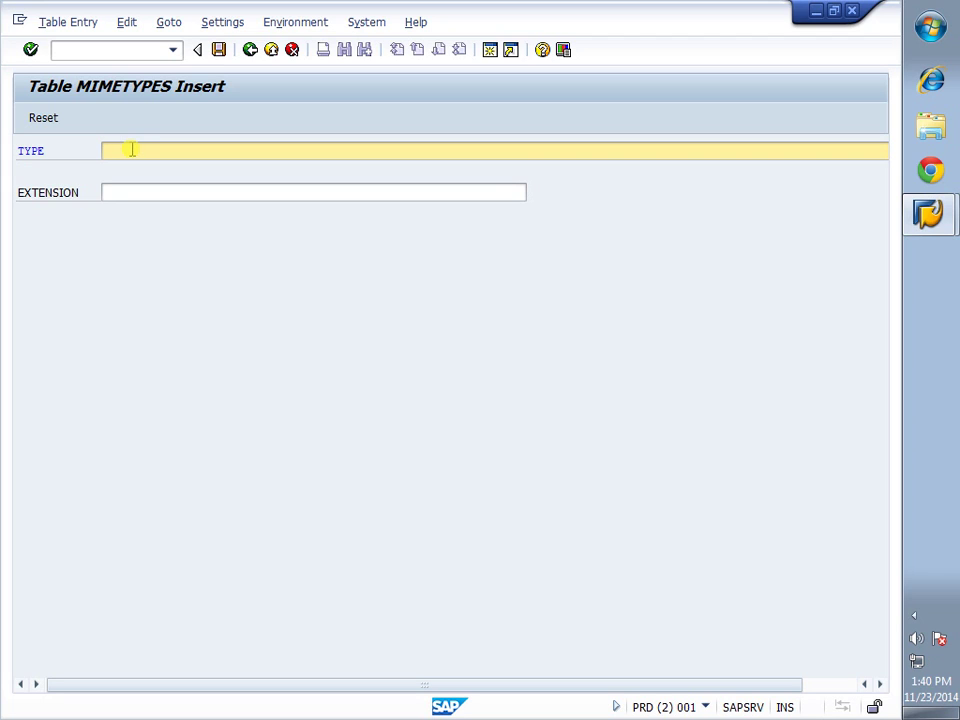
Step: Enter type IMAGE/GIF with extension .GIF, then leave the form without saving
type("IMA")
type("GE/")
type("GIF")
left_click(140, 191)
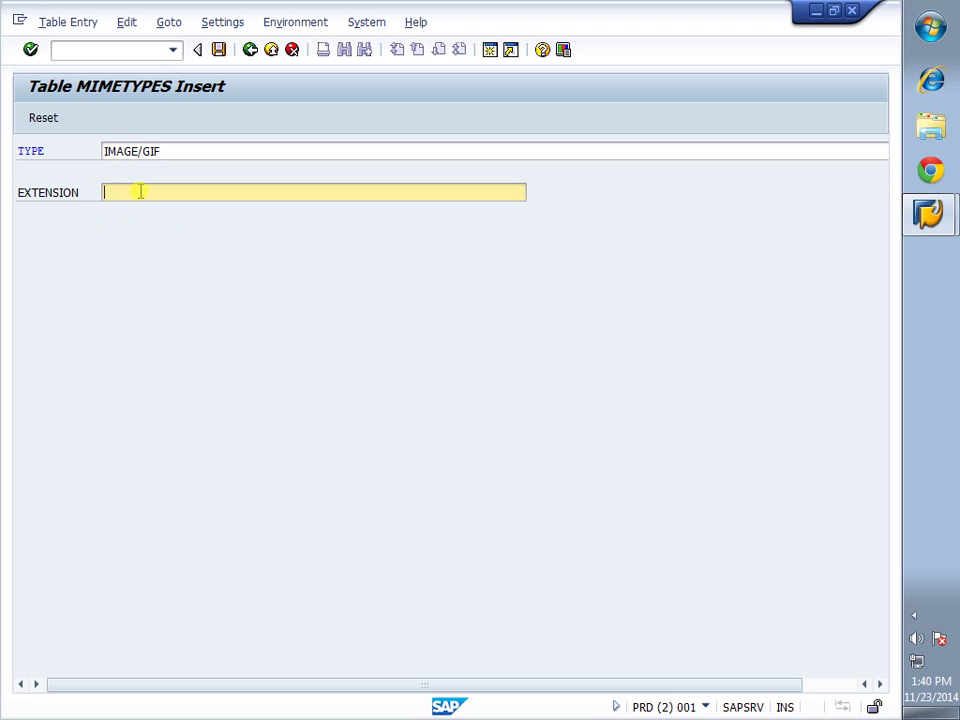
type(".GIF")
key("shift+Tab")
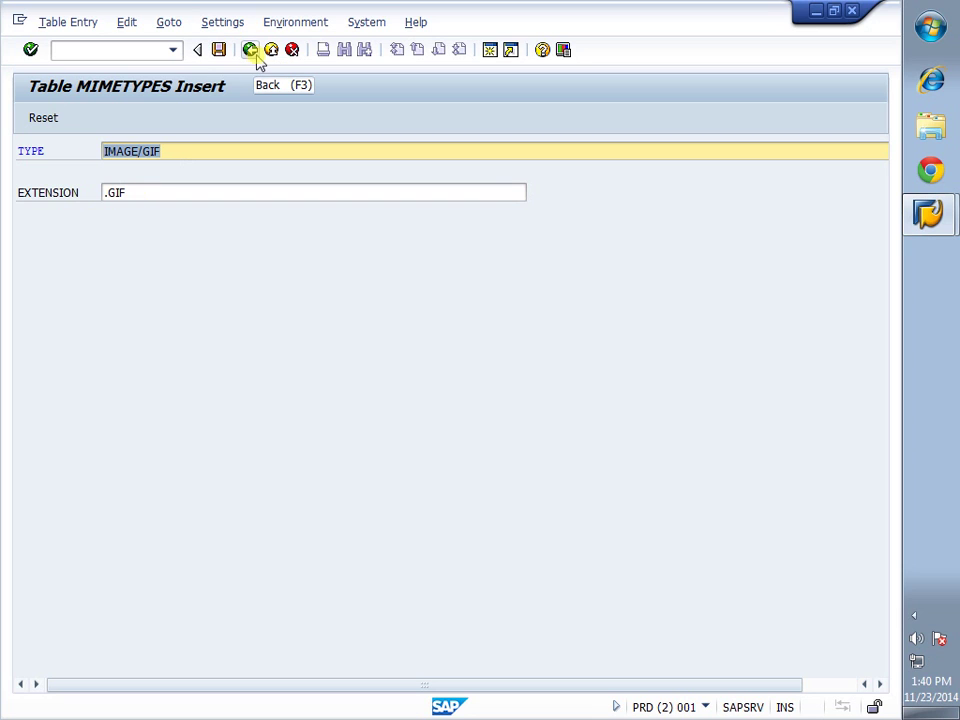
left_click(248, 55)
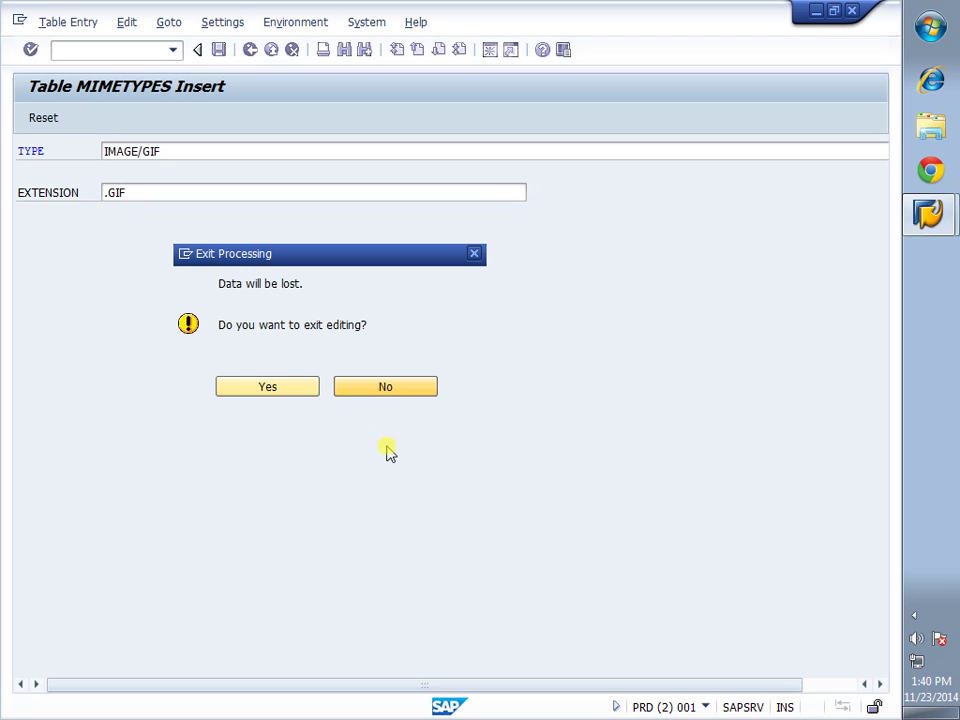
Step: Discard the unsaved entry, check the existing IMAGE/GIF row, and return to the object list
left_click(296, 390)
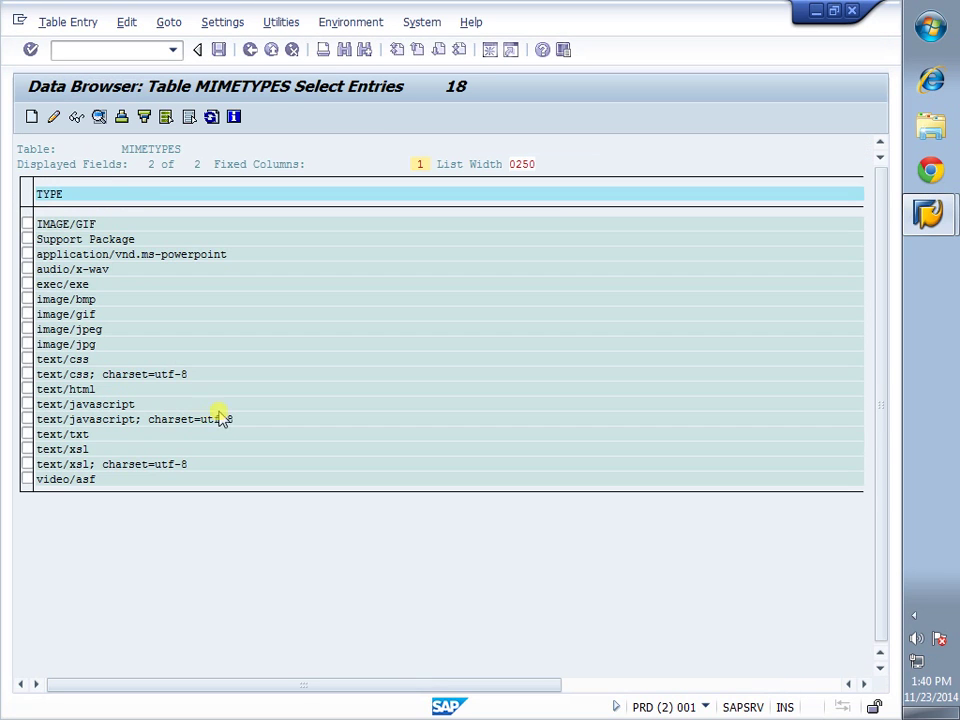
left_click(51, 224)
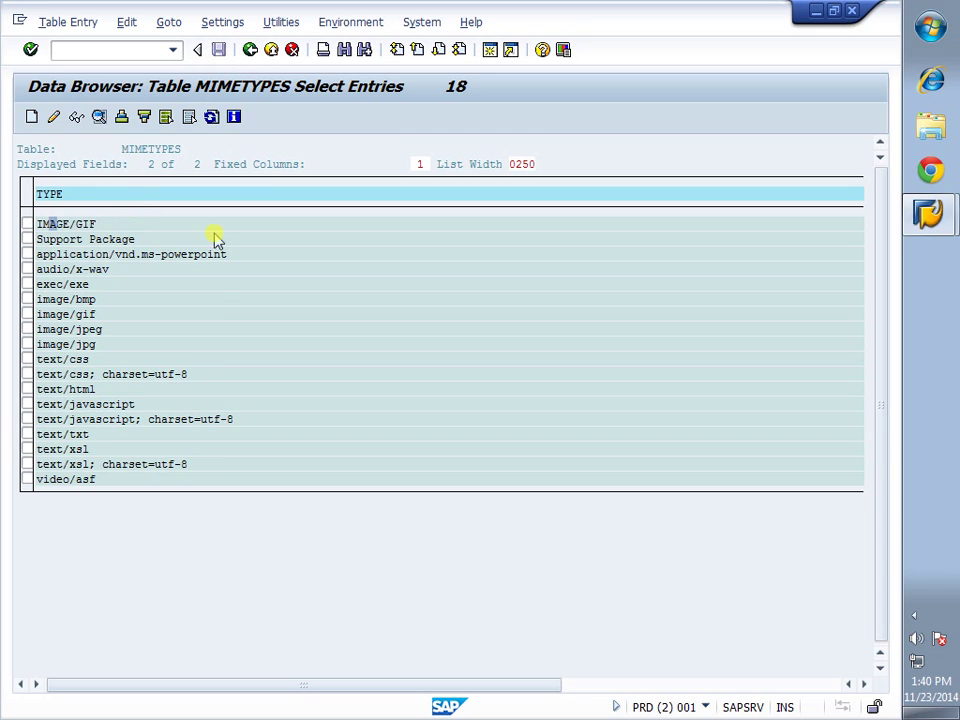
left_click(251, 50)
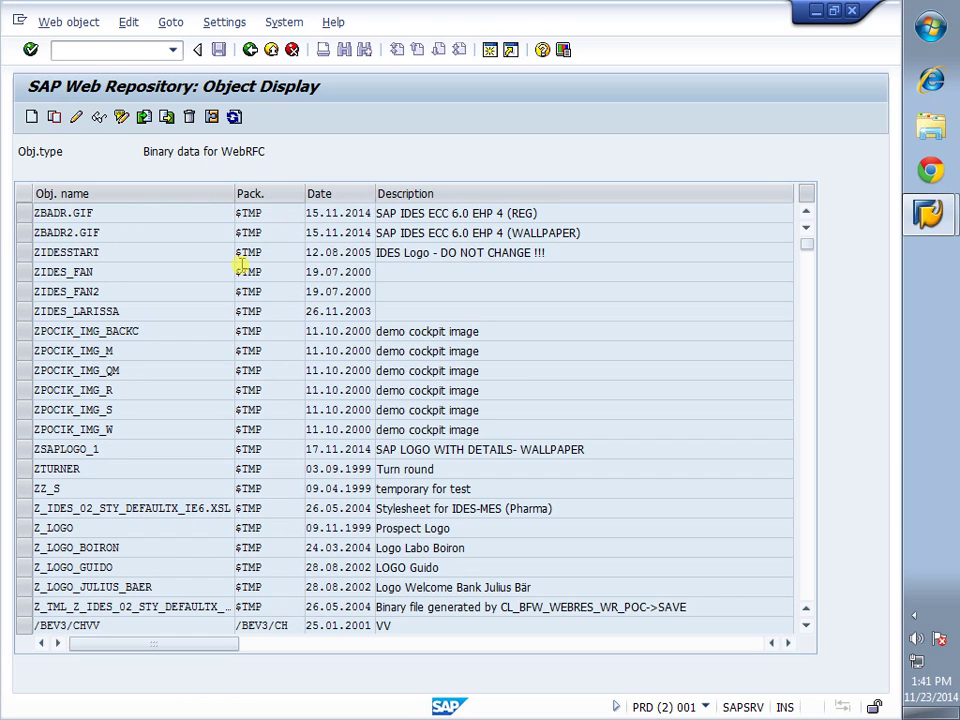
Step: Create a new Web Repository object with its name starting with Z
left_click(31, 117)
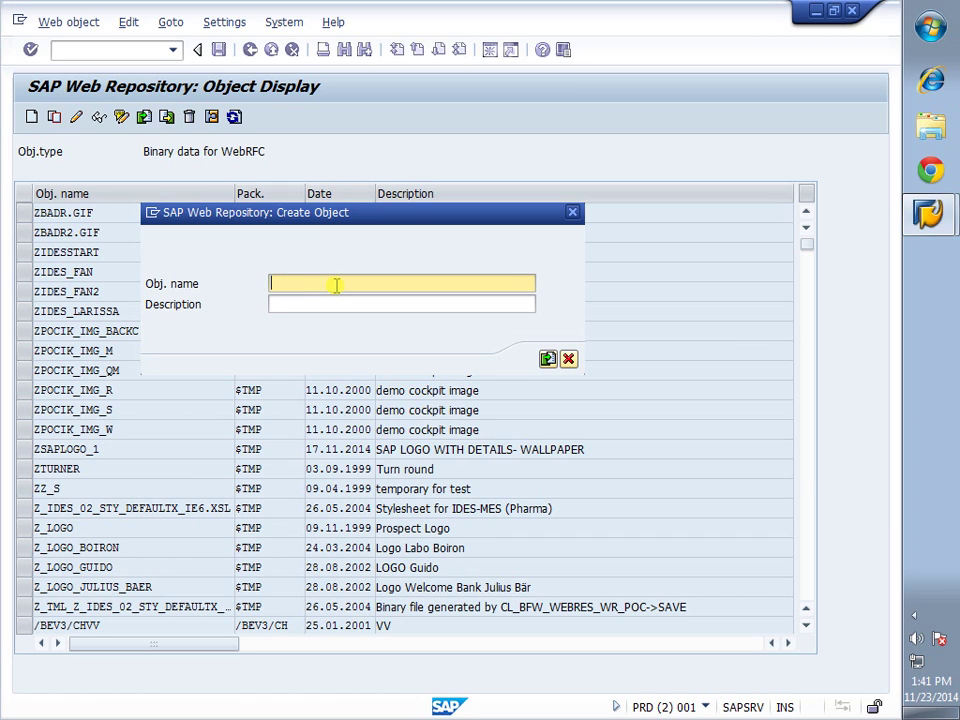
type("Z")
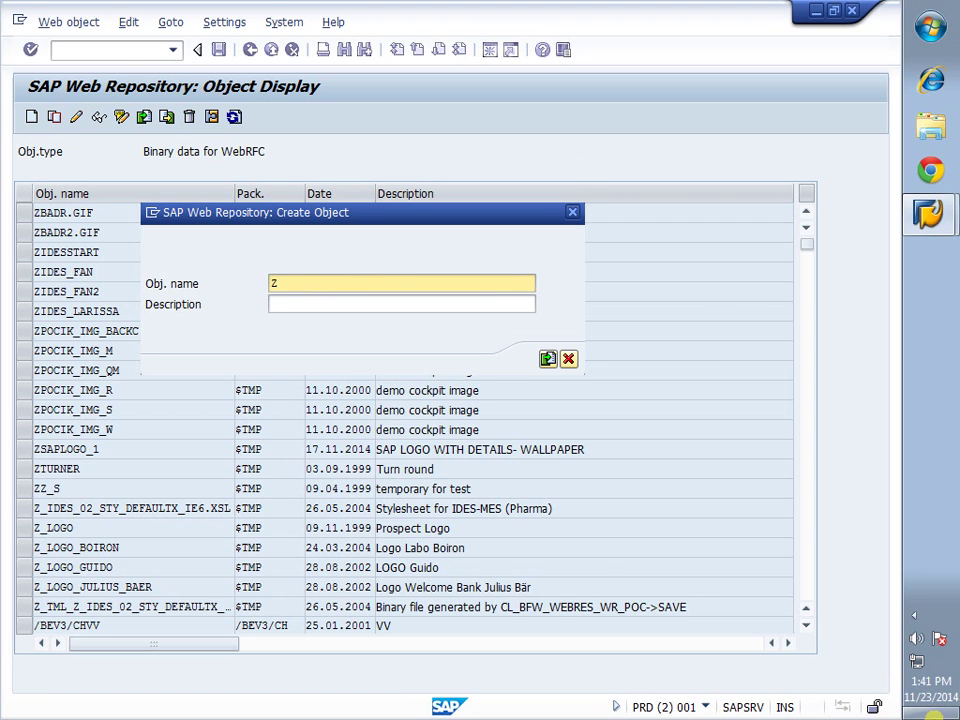
Step: Copy the desktop image SCREEN CHANGE-1's file name, leaving the file unrenamed
left_click(932, 714)
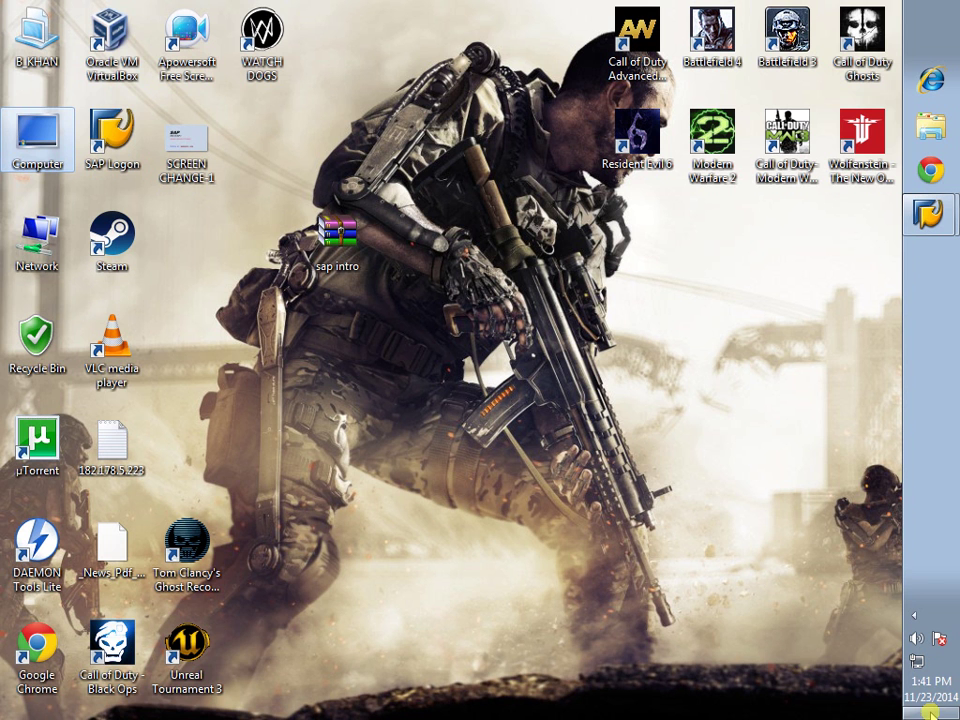
right_click(182, 172)
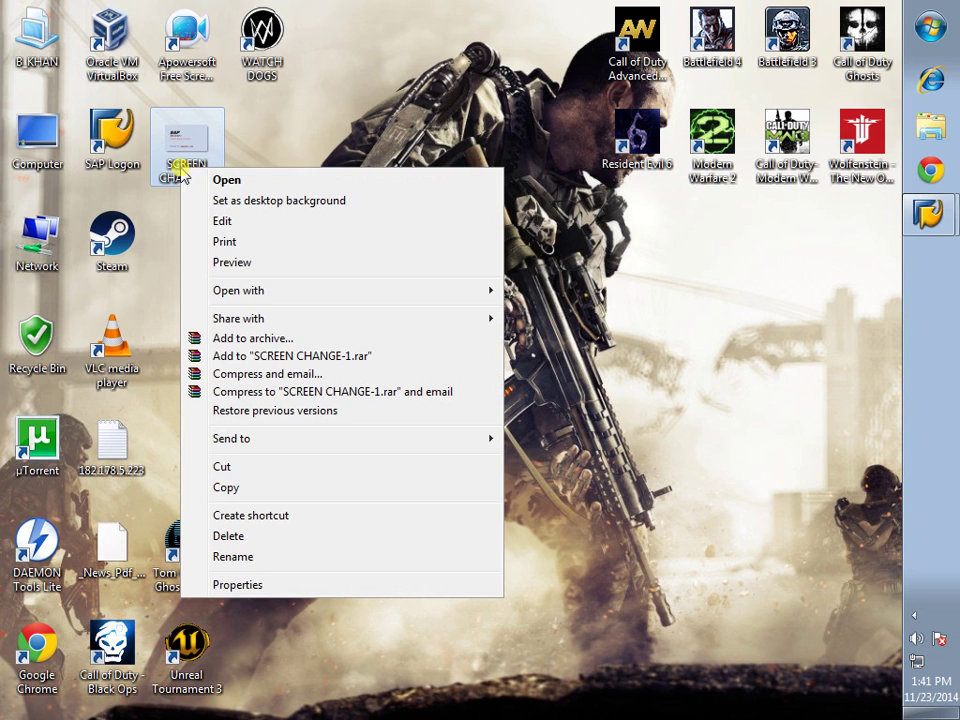
left_click(292, 566)
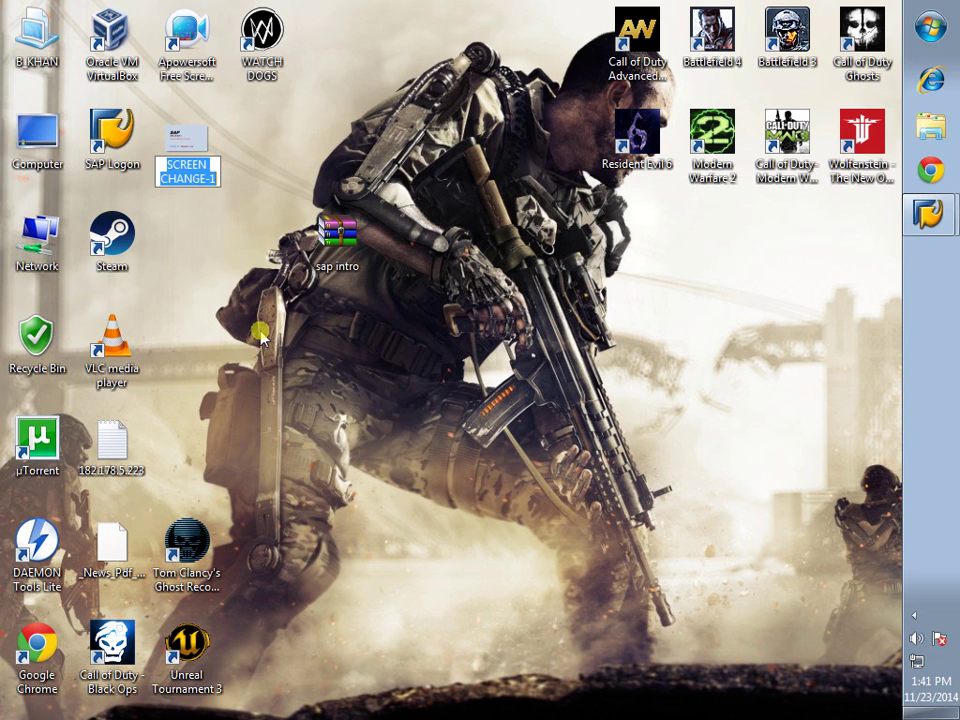
right_click(182, 180)
left_click(220, 237)
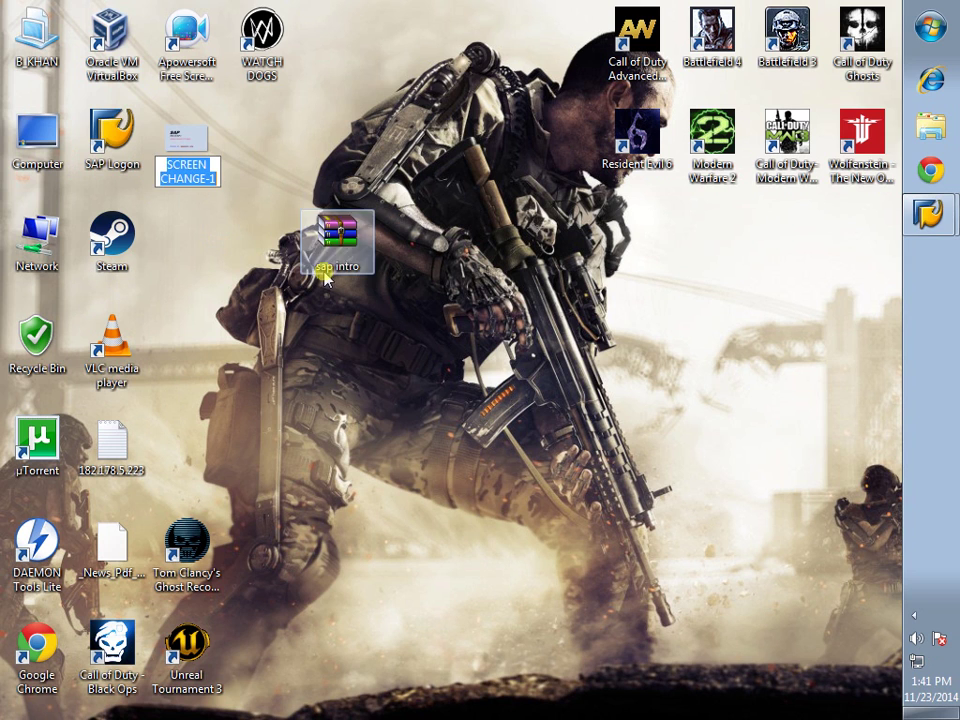
left_click(347, 397)
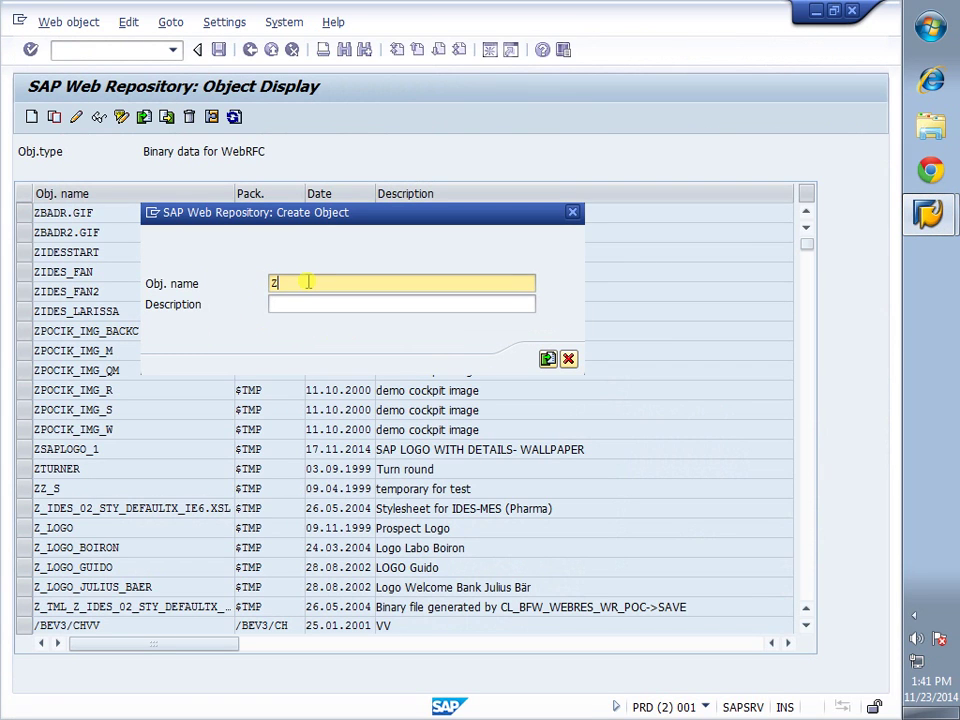
Step: Name the object ZSCREEN CHANGE-1.GIF and enter description SCRERN WALLPAPER_001
key("ctrl+v")
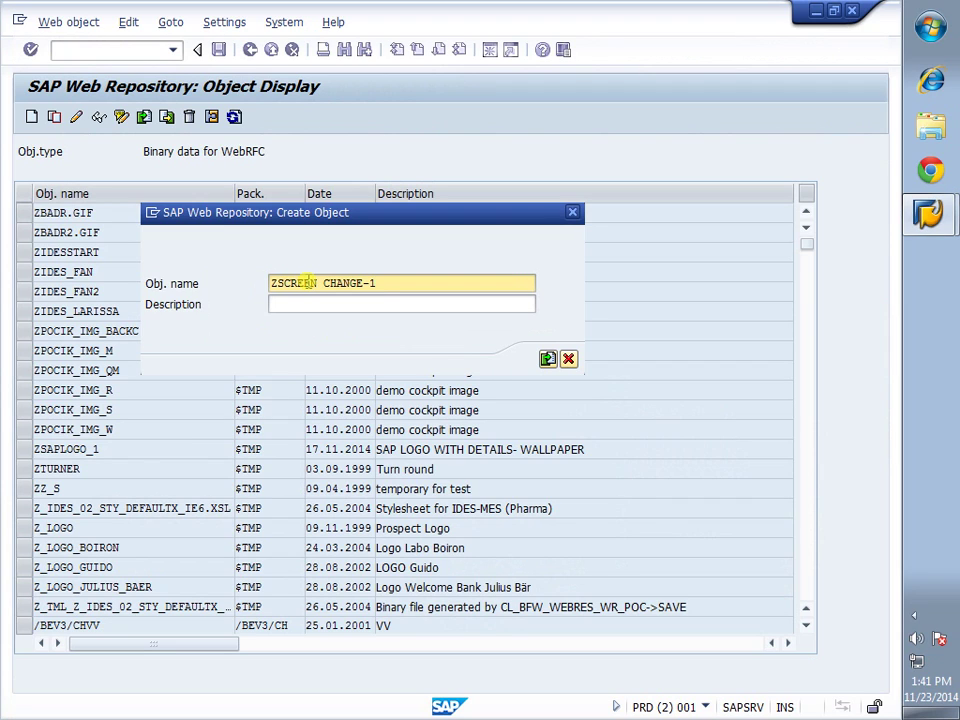
type(".GIF")
left_click(289, 304)
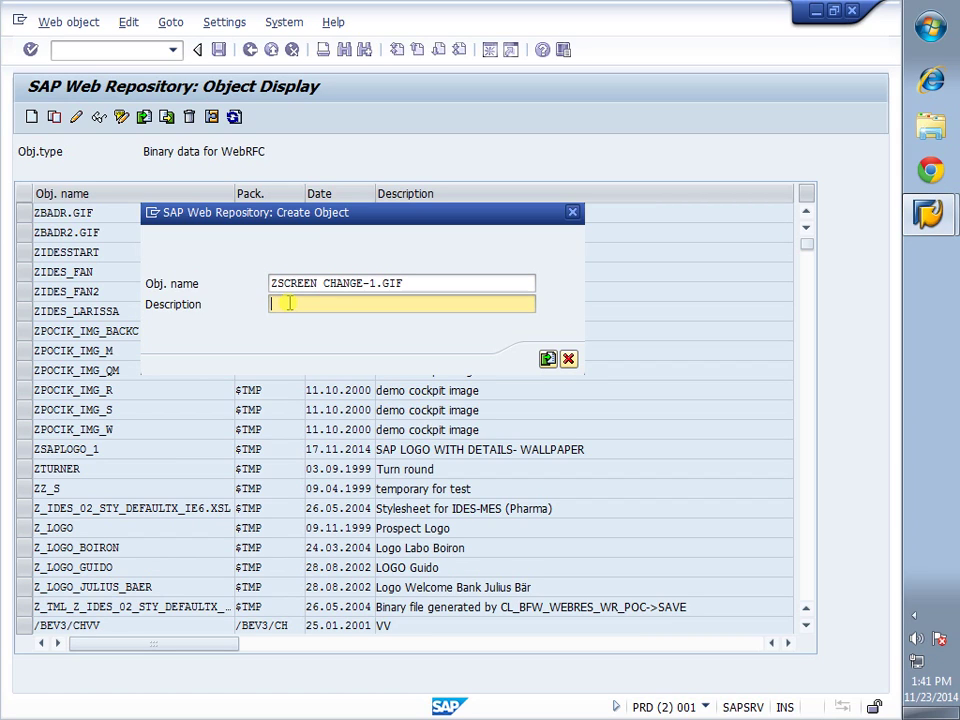
type("SCRERE")
key("BackSpace")
type("N WA")
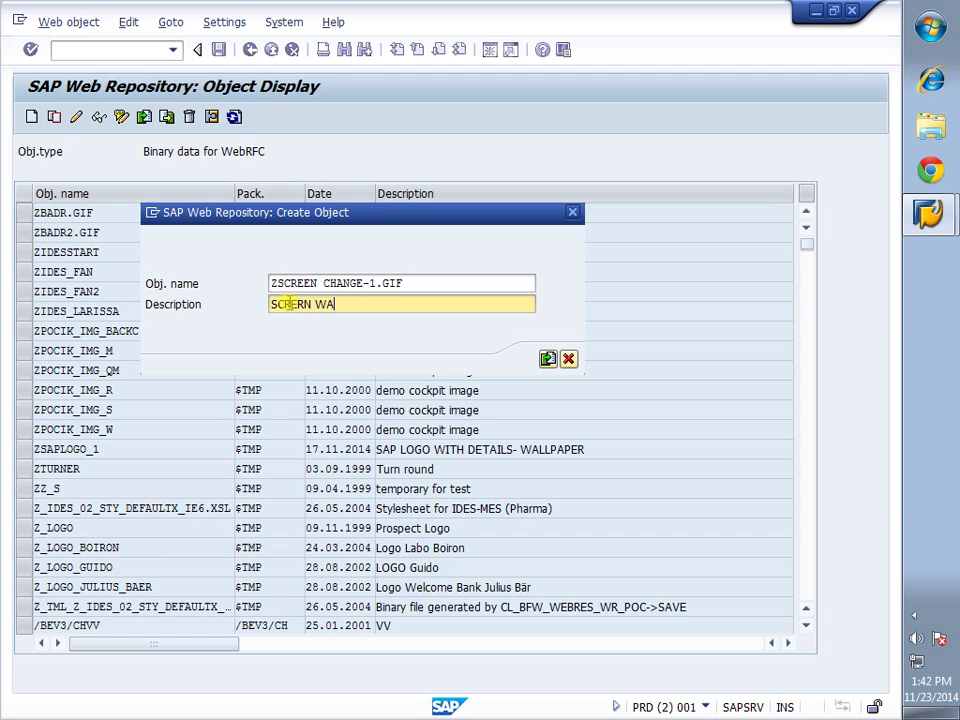
type("LLPAPER_001")
Step: Import the SCREEN CHANGE-1 GIF from the Desktop into the new object
left_click(550, 361)
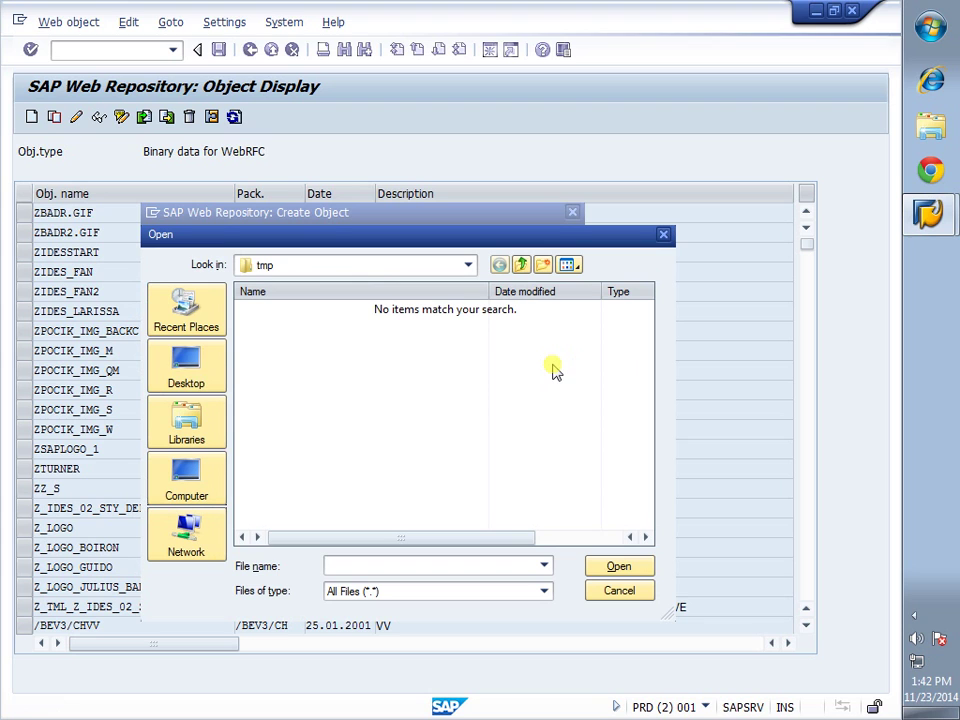
left_click(186, 368)
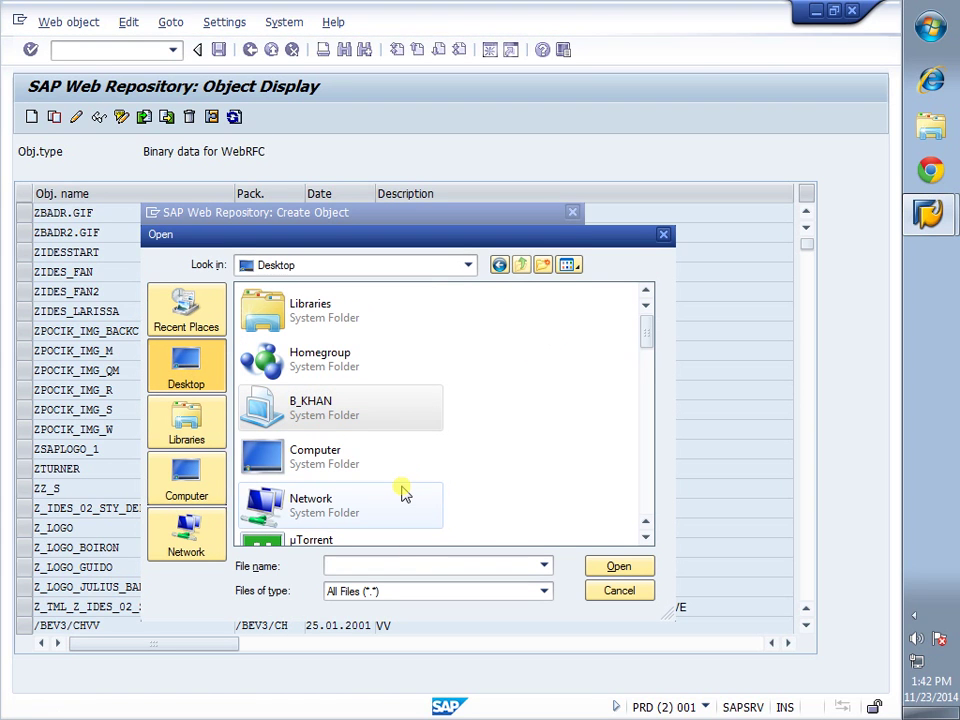
scroll(395, 498, "down", 2)
scroll(386, 503, "down", 5)
scroll(386, 505, "down", 1)
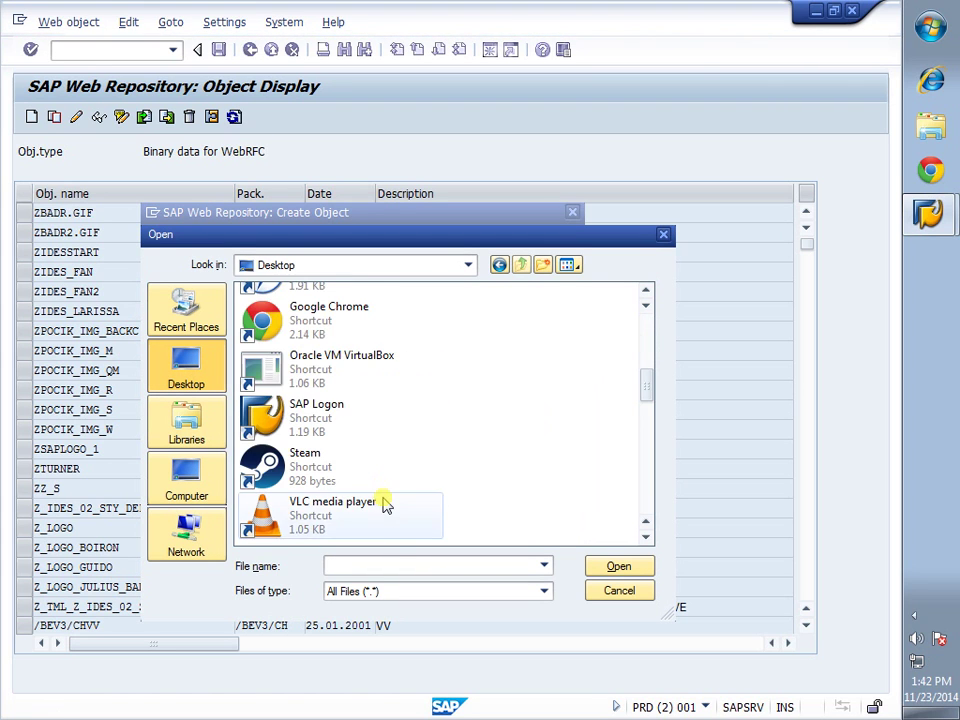
scroll(386, 505, "down", 5)
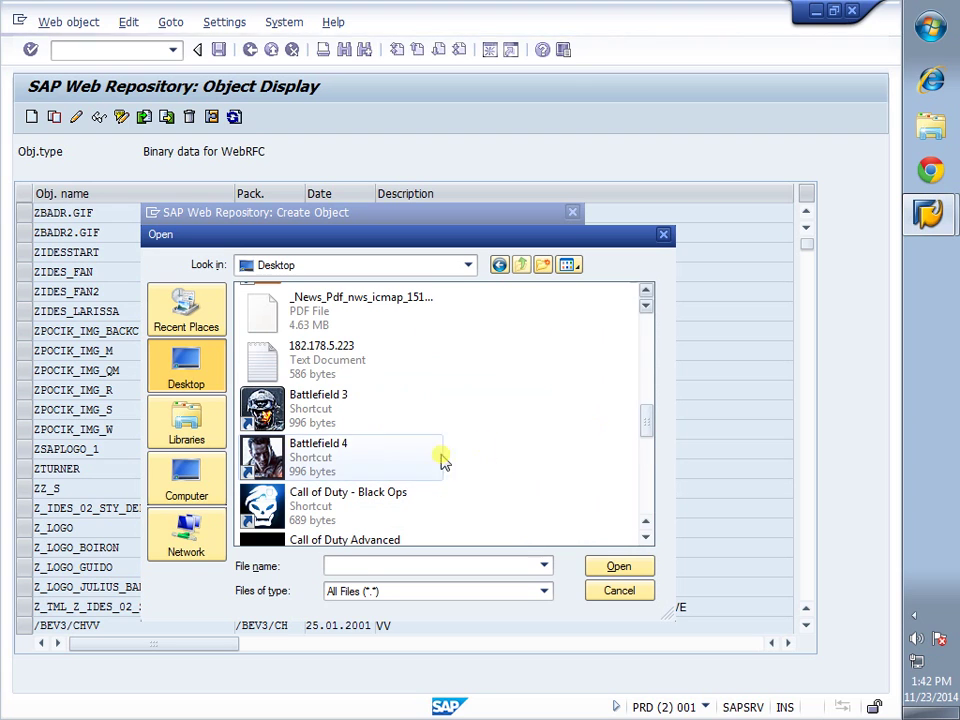
type("sap intro")
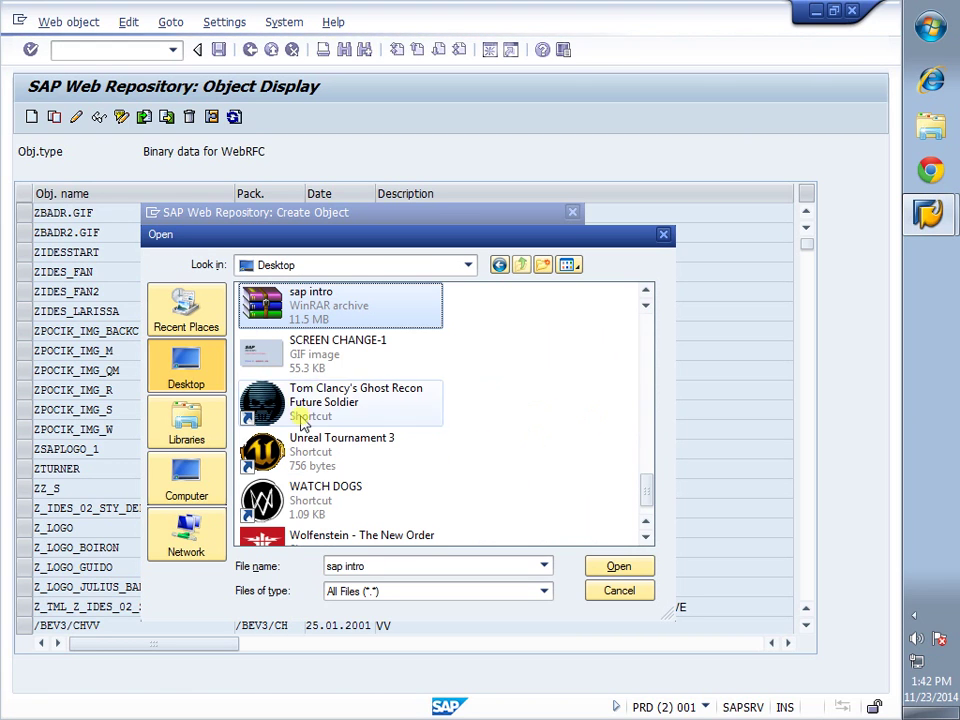
left_click(349, 364)
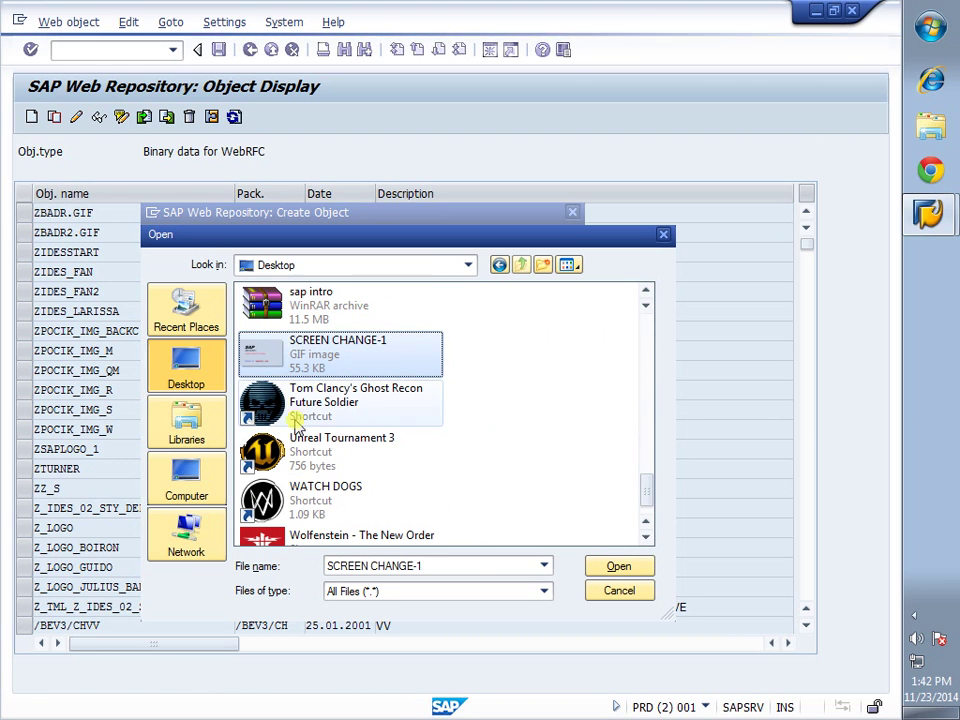
left_click(612, 566)
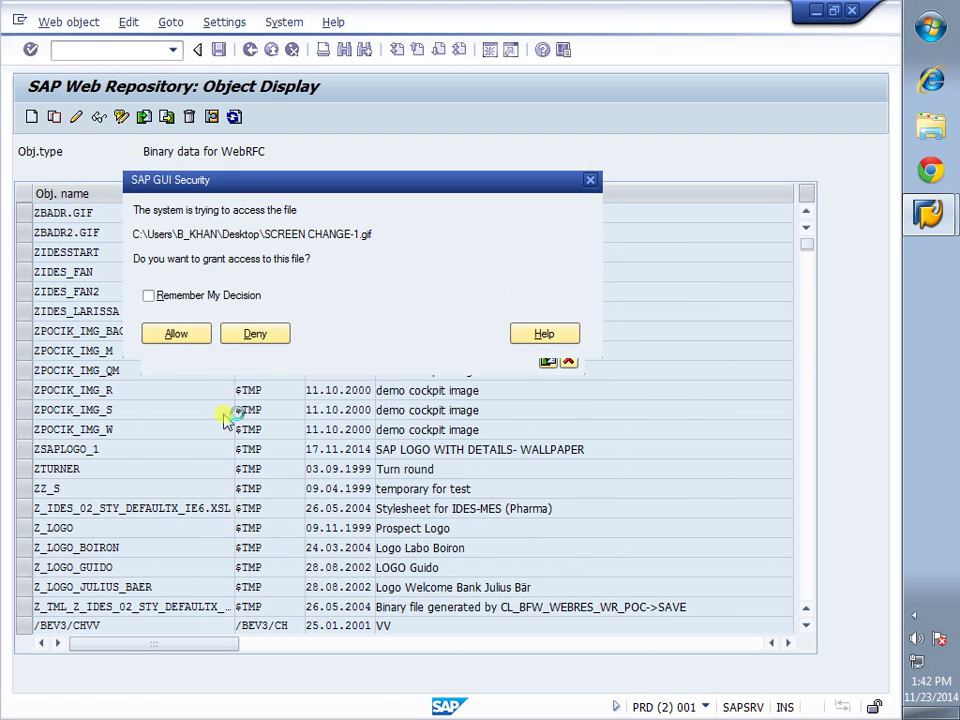
Step: Allow SAP GUI file access and save ZSCREEN CHANGE-1.GIF as a local $TMP object
left_click(172, 337)
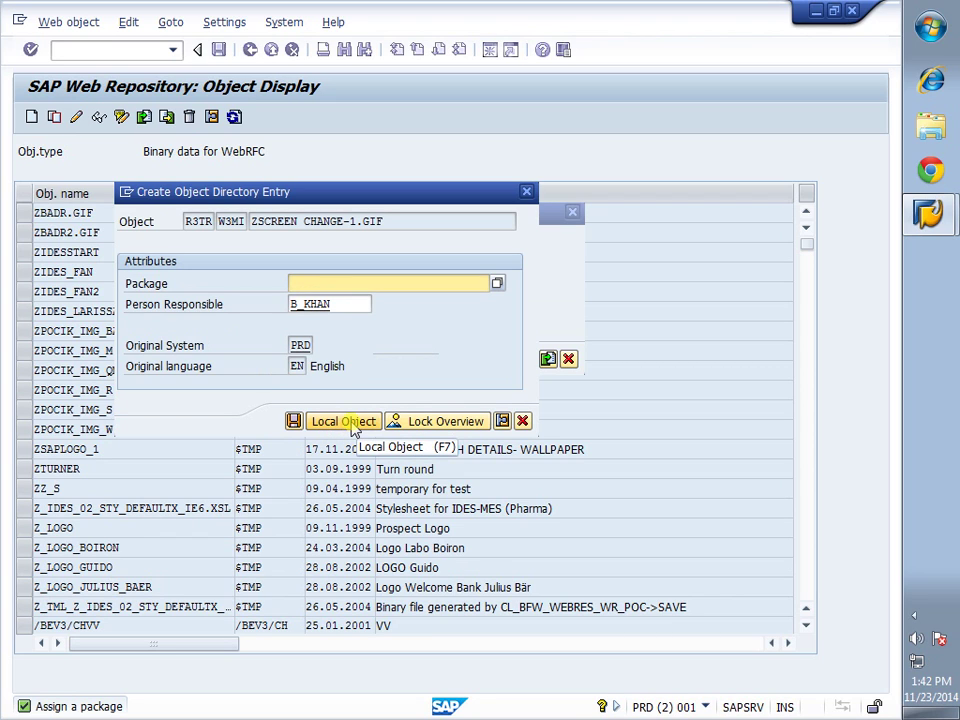
left_click(352, 425)
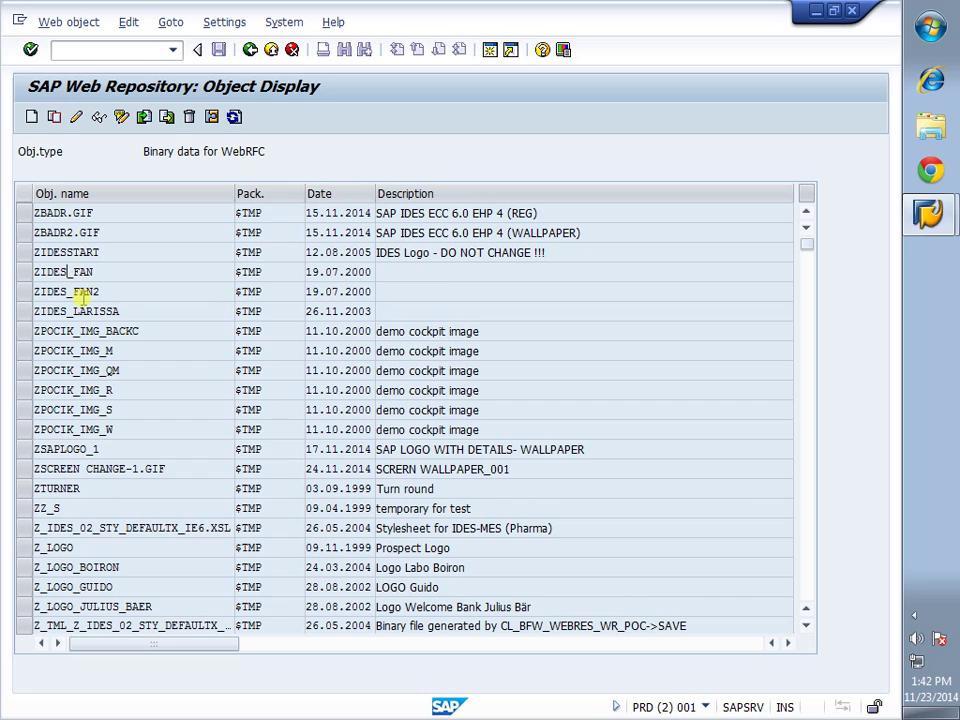
Step: Select the ZSCREEN CHANGE-1.GIF row and go back to the Web Repository initial screen
left_click(28, 470)
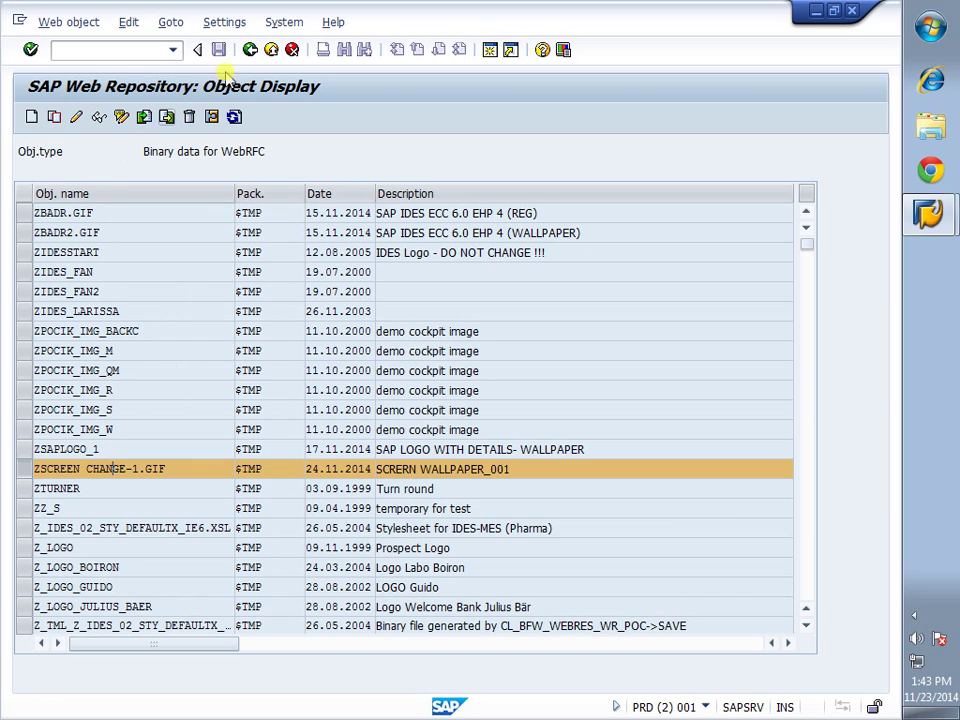
left_click(250, 50)
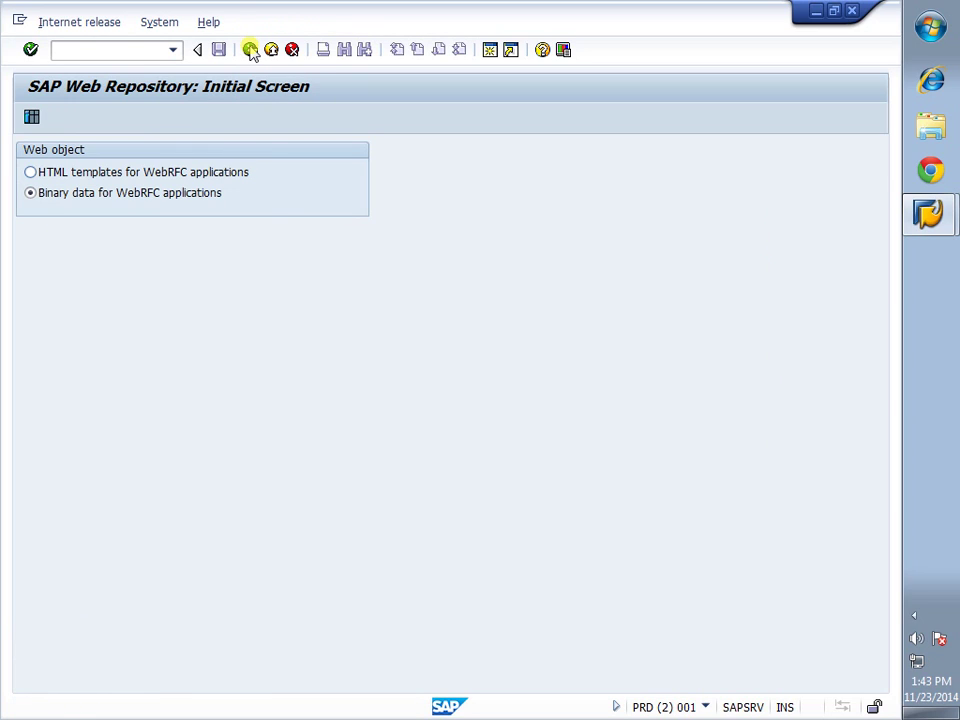
Step: Return to SAP Easy Access and start transaction SM30 for table view maintenance
left_click(250, 50)
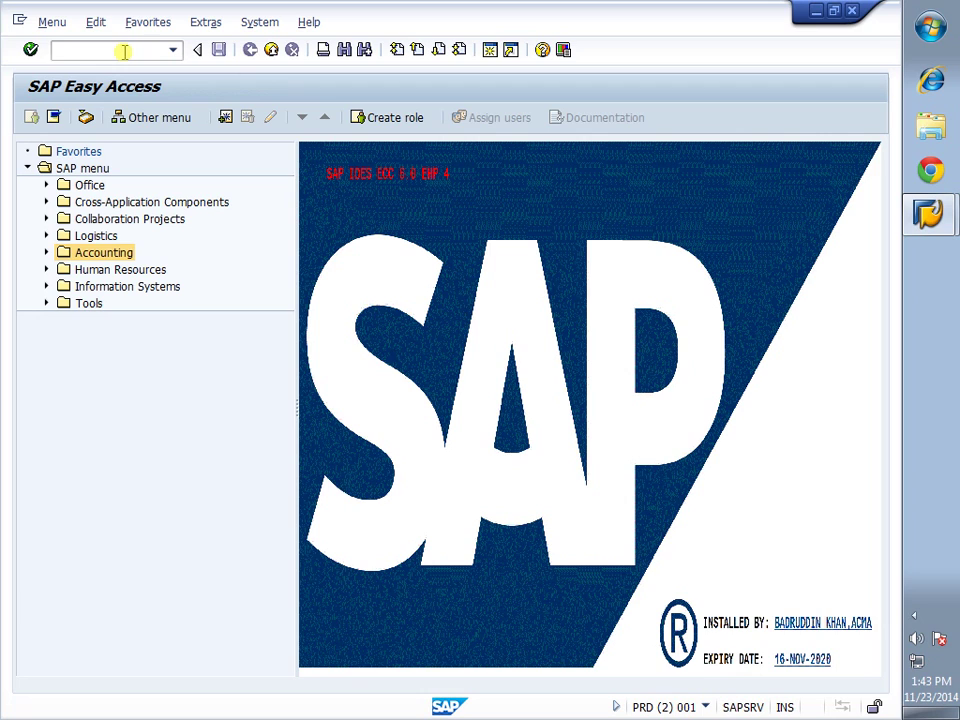
type("SM30")
key("Return")
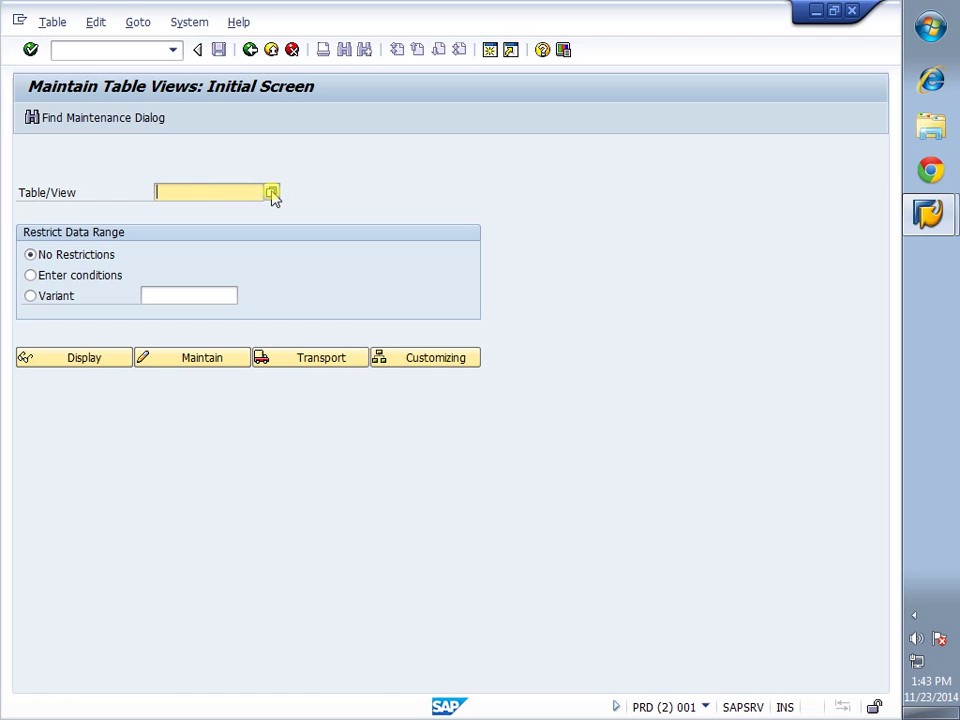
left_click(272, 193)
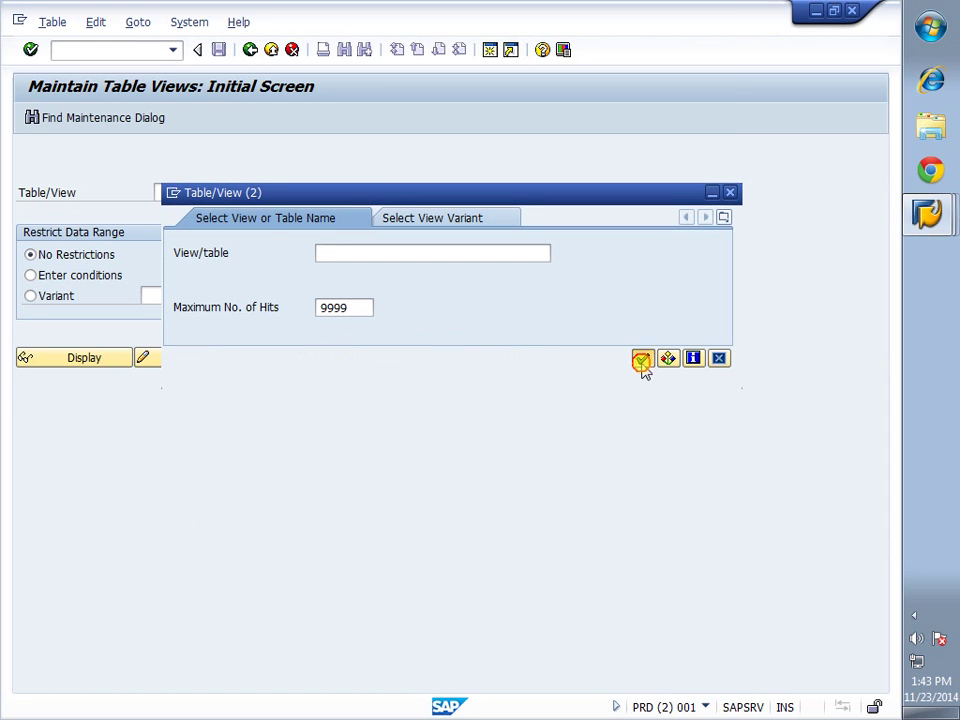
left_click(643, 360)
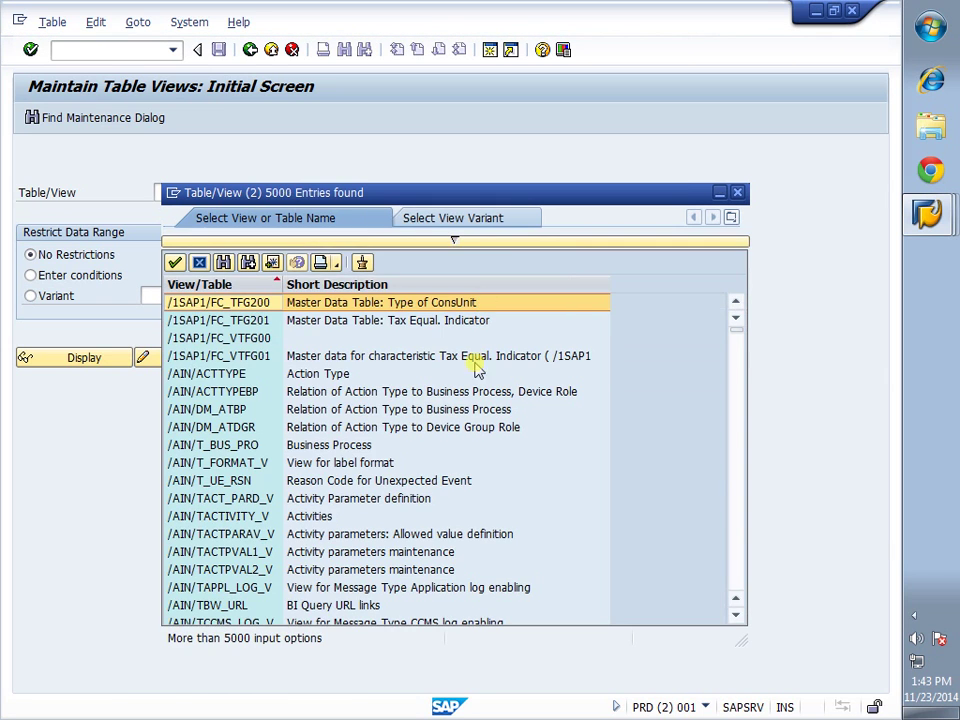
left_click_drag(737, 328, 735, 559)
scroll(512, 604, "down", 5)
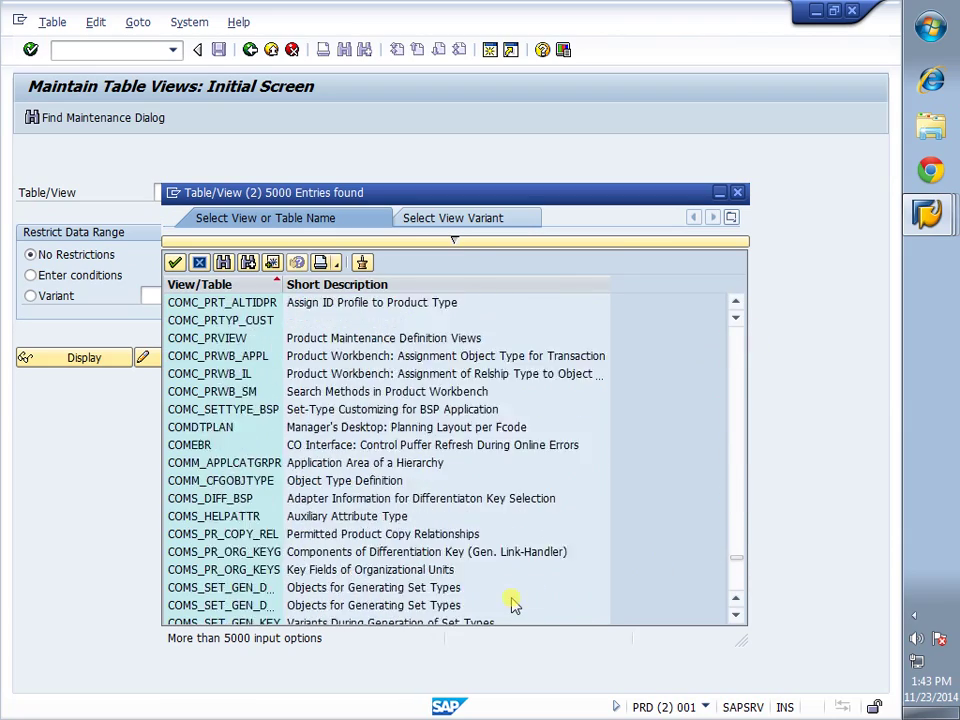
scroll(512, 604, "down", 5)
scroll(512, 604, "down", 5)
scroll(512, 604, "down", 5)
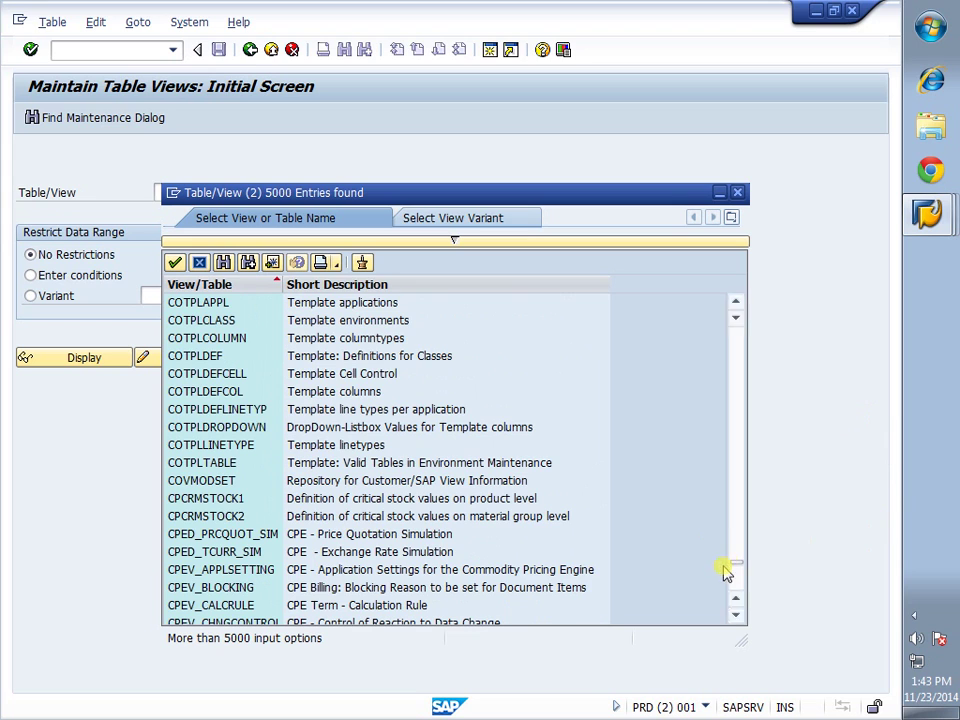
scroll(351, 594, "down", 5)
scroll(351, 600, "down", 5)
scroll(350, 597, "down", 5)
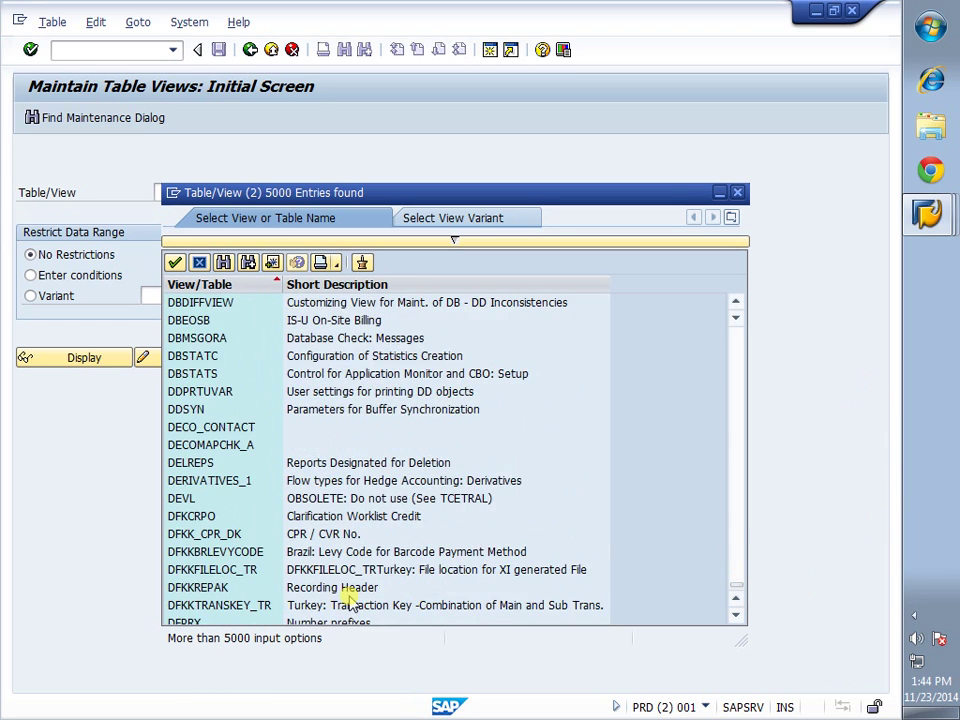
scroll(351, 597, "down", 5)
scroll(351, 594, "down", 1)
left_click(738, 597)
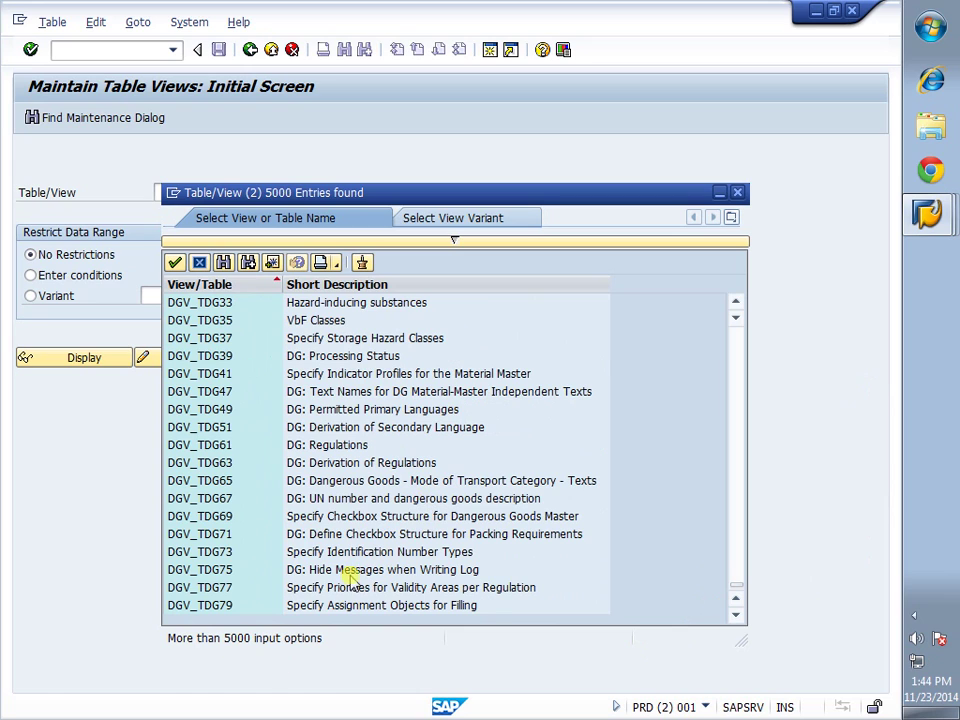
Step: Open table SSM_CUST for maintenance, acknowledging the cross-client warning
left_click(737, 192)
type("SSM_CUS")
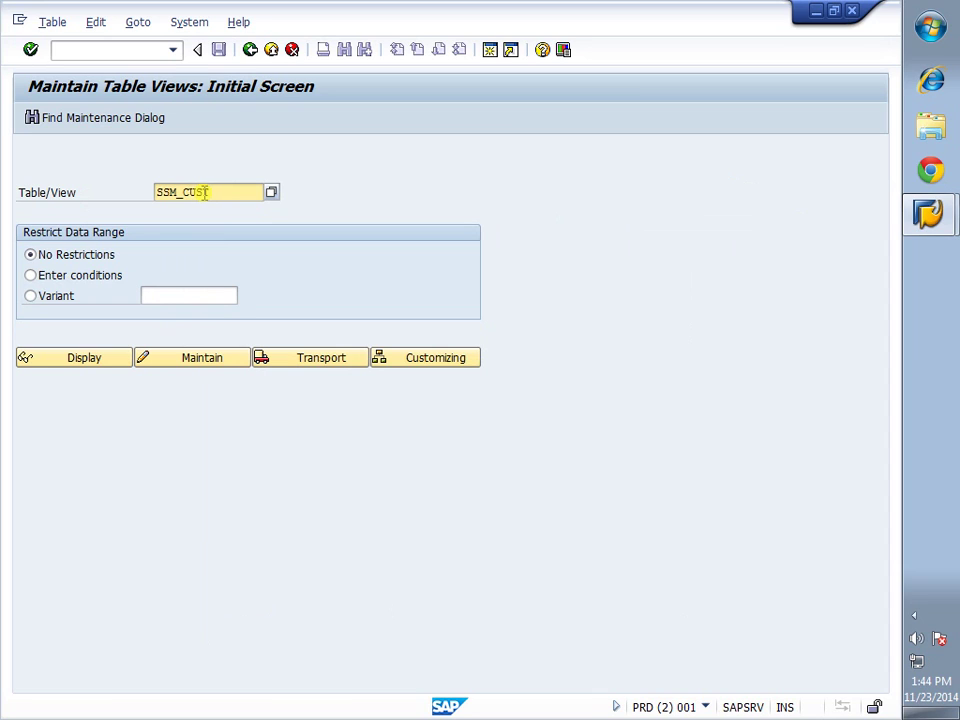
type("T")
left_click(205, 362)
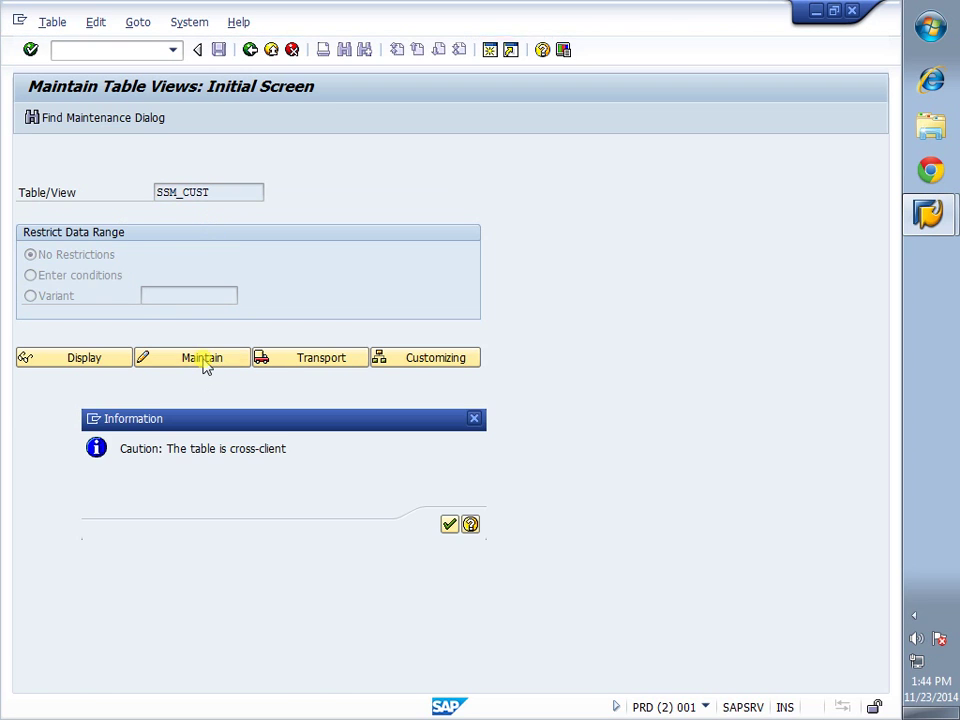
left_click(449, 527)
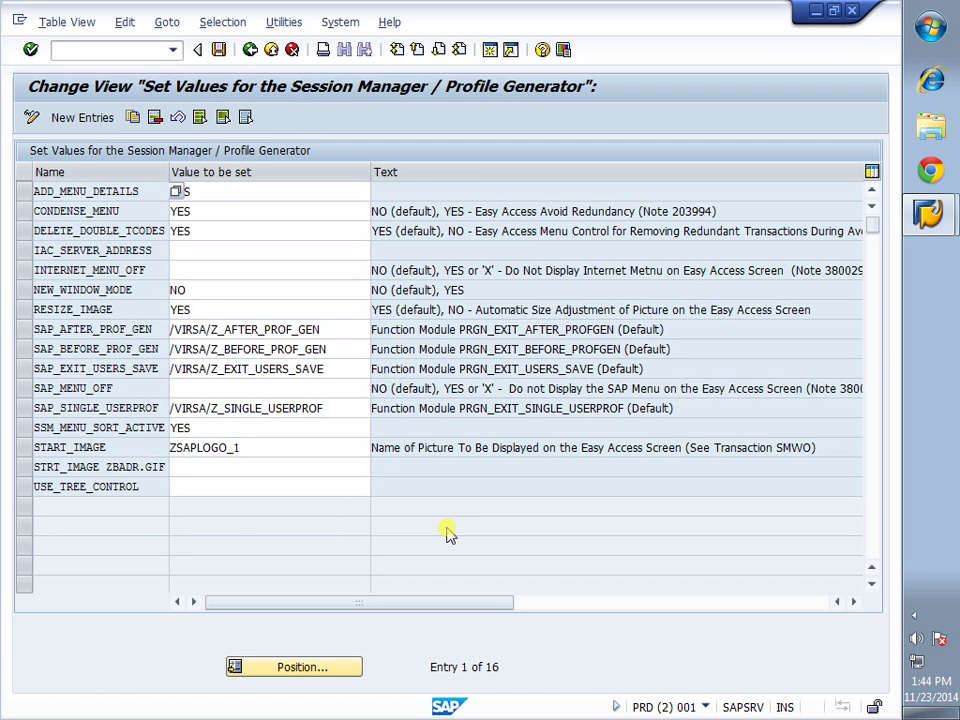
Step: Add a new START_IMAGE entry with the value ZSCREEN CHANGE-1
left_click(83, 121)
type("START_IMAGE")
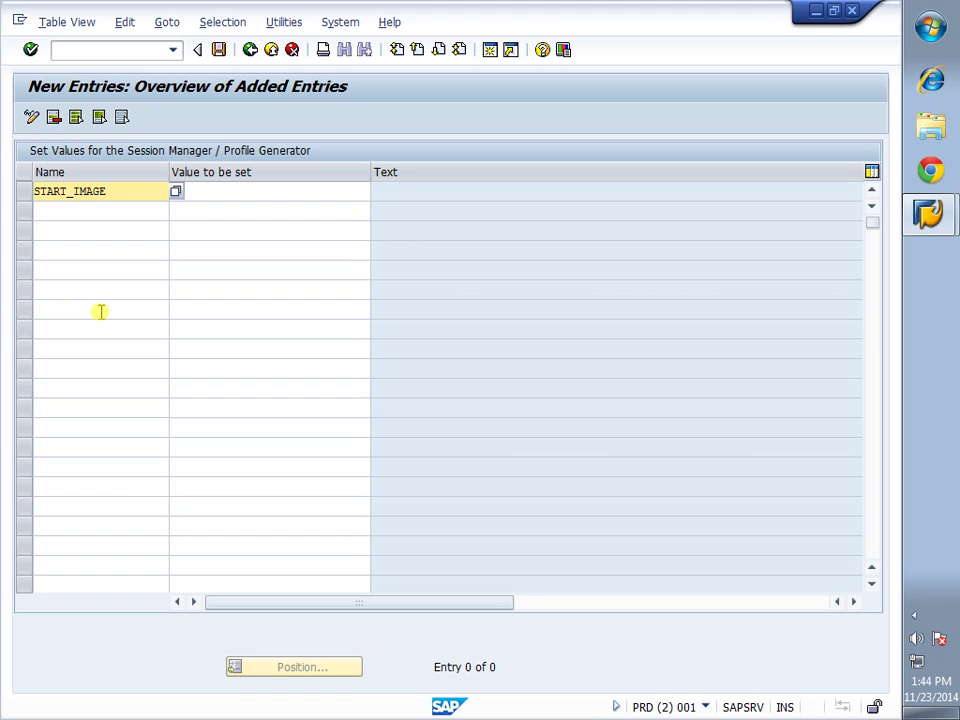
left_click(260, 190)
type("Z")
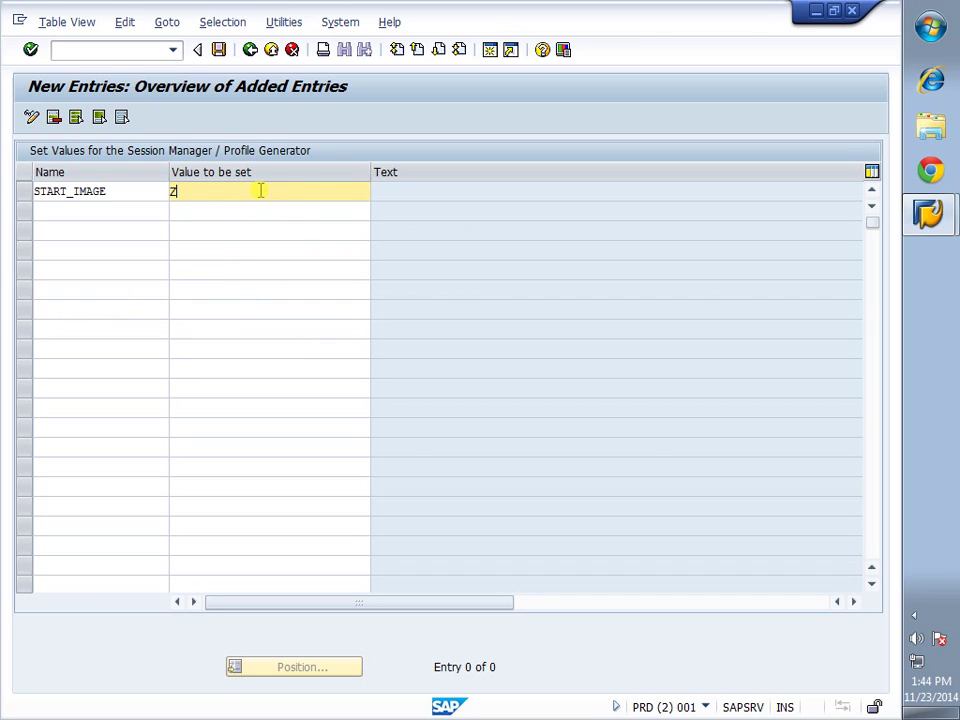
type("SCREEN CHANGE-1.GIF")
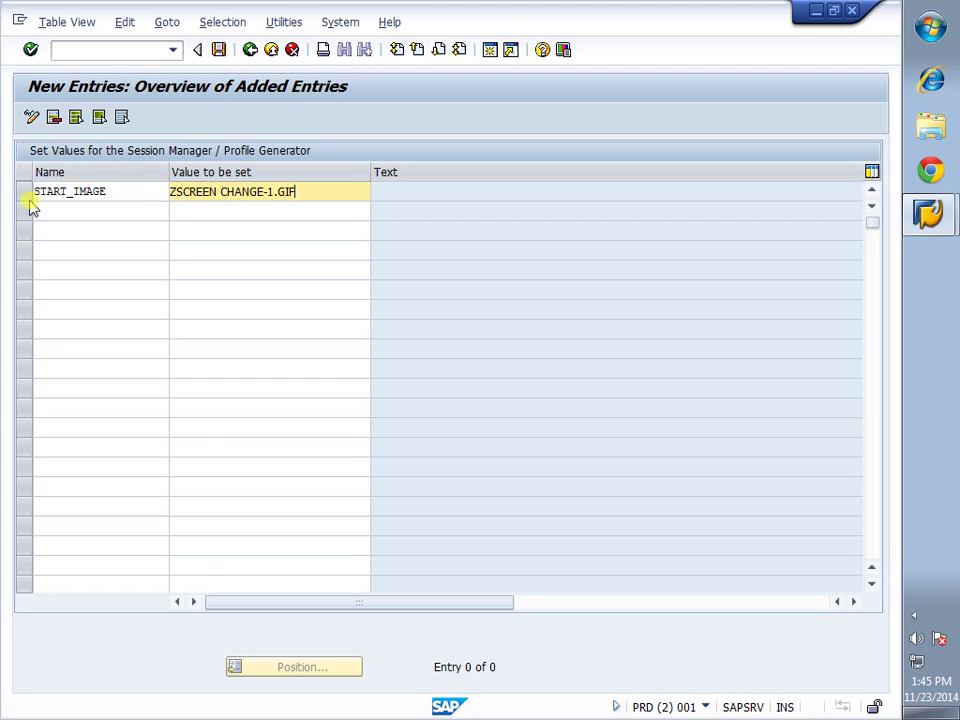
Step: Discard the rejected duplicate entry unsaved and exit to the SM30 start screen
left_click(250, 49)
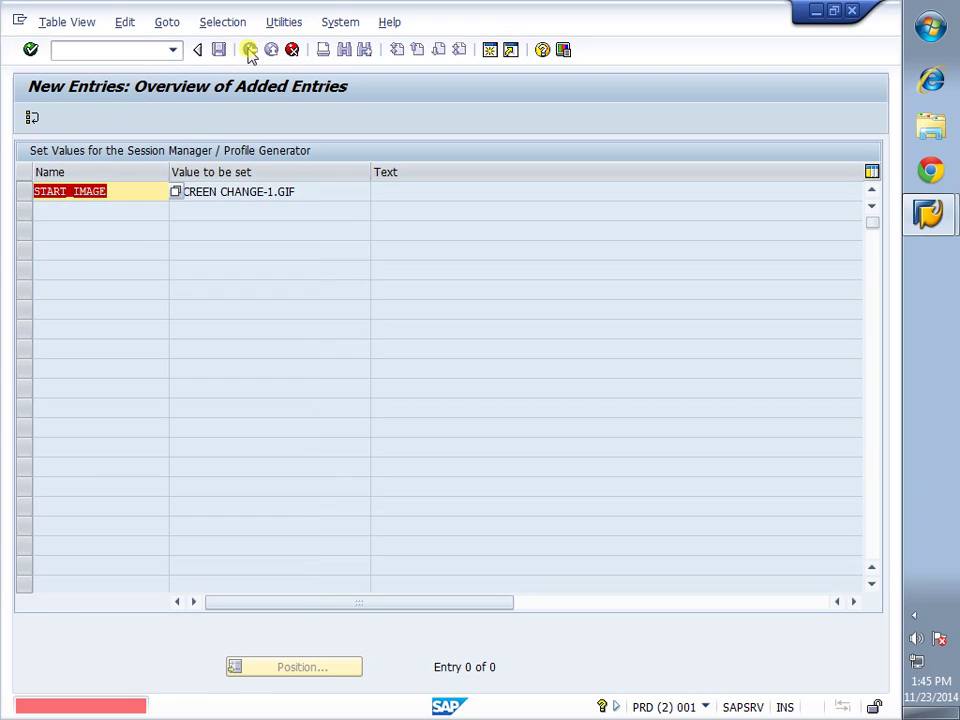
left_click(291, 49)
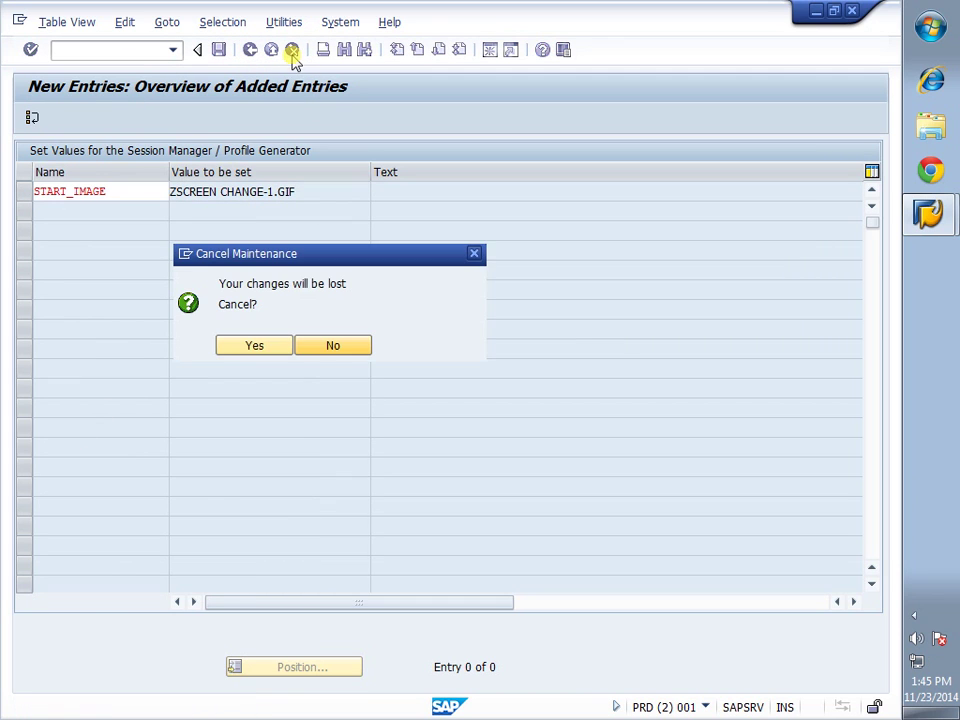
left_click(253, 343)
left_click(270, 49)
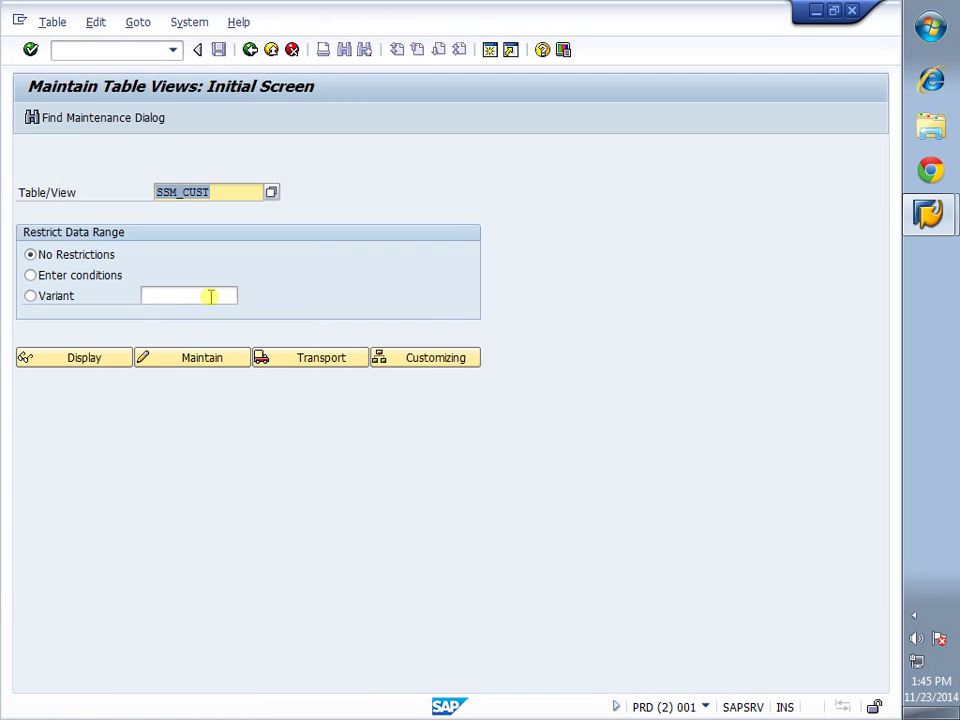
Step: Overwrite the SSM_CUST START_IMAGE value with ZSCREEN CHANGE-1.GIF and save under workbench request PRDK900013
left_click(222, 358)
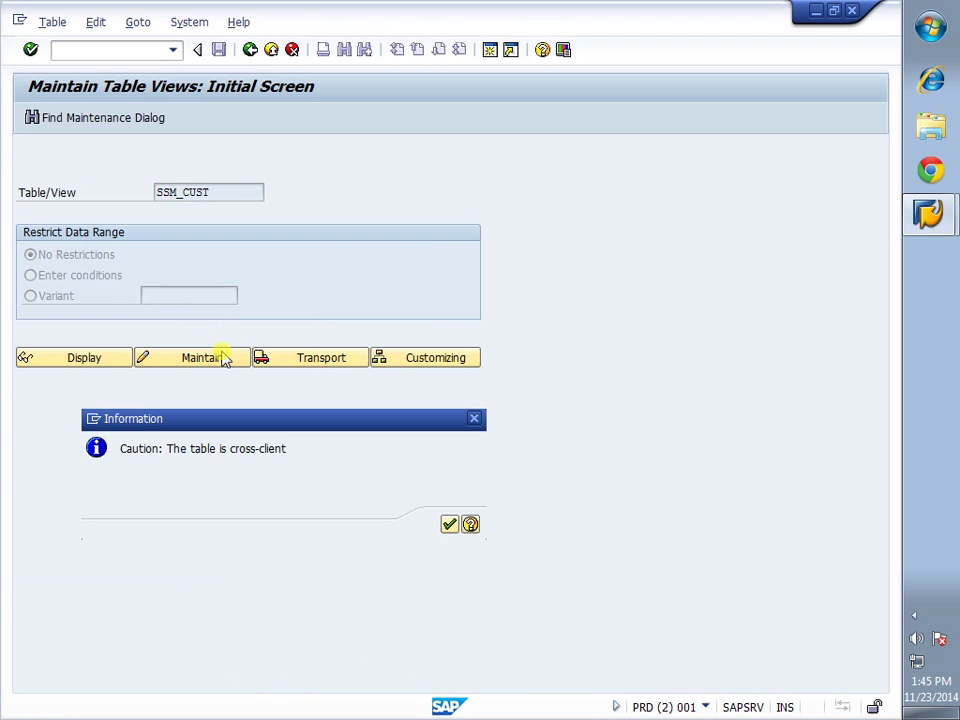
left_click(450, 525)
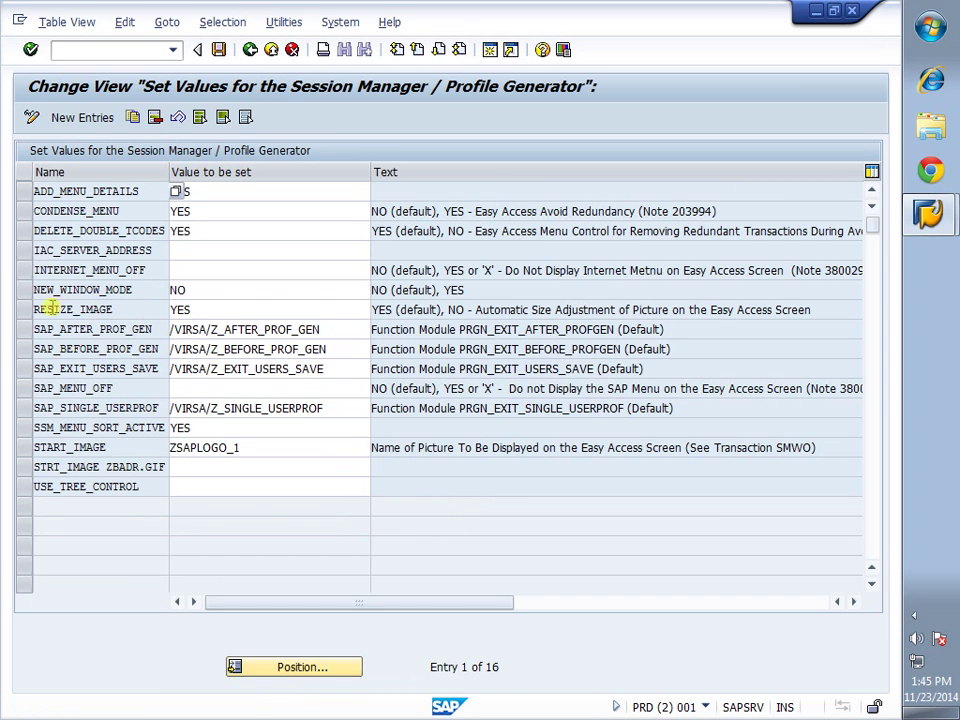
left_click(28, 447)
left_click(214, 447)
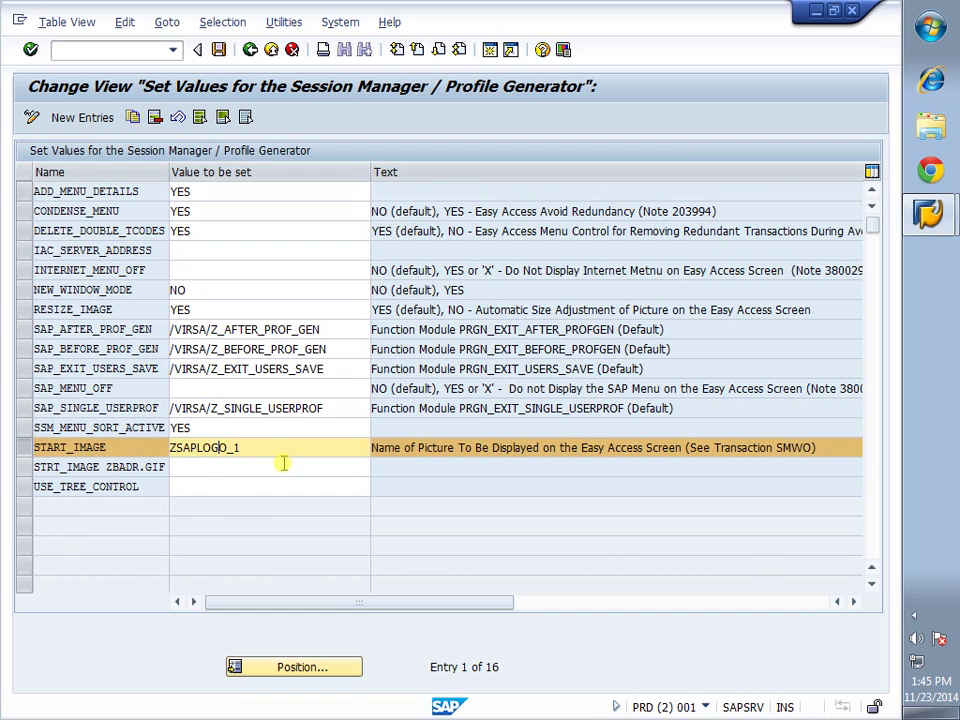
left_click_drag(270, 447, 178, 447)
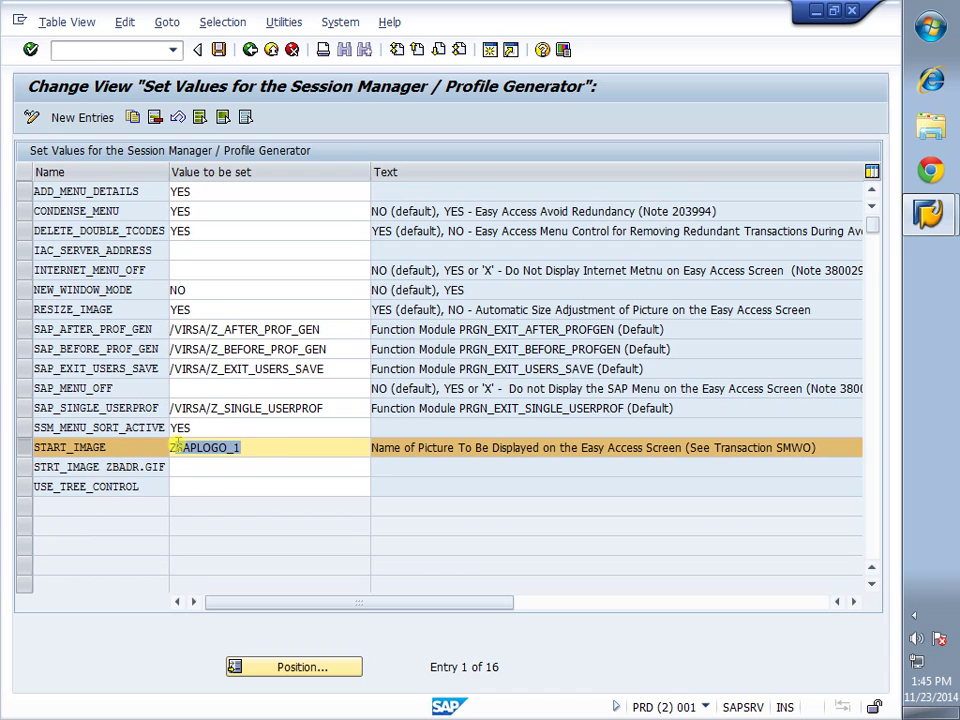
type("SCREEN CHANGE-1.GIF")
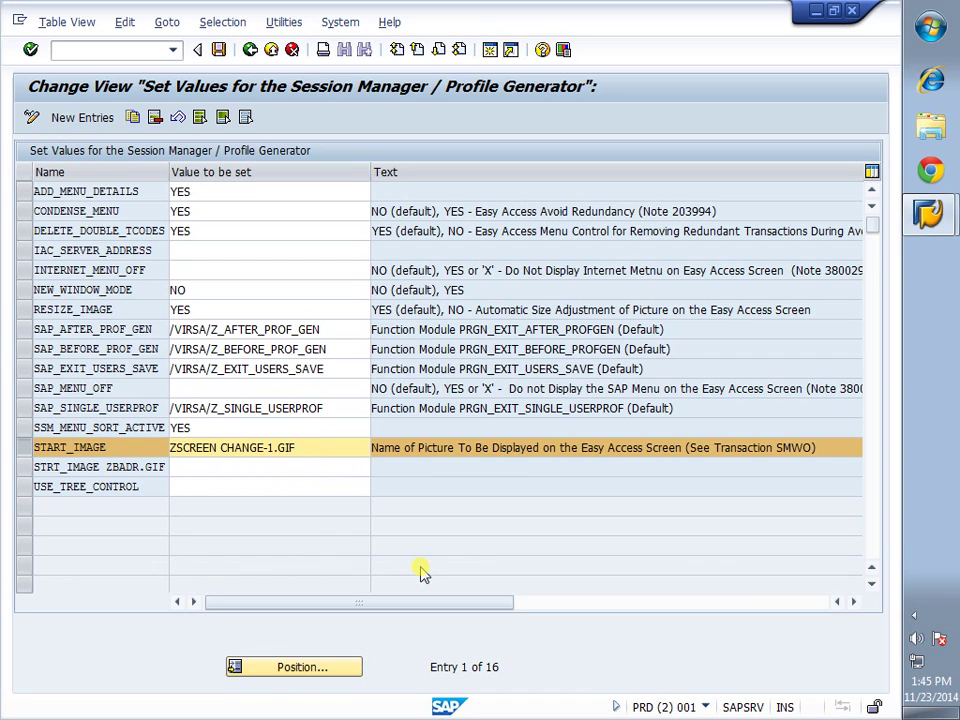
left_click(222, 50)
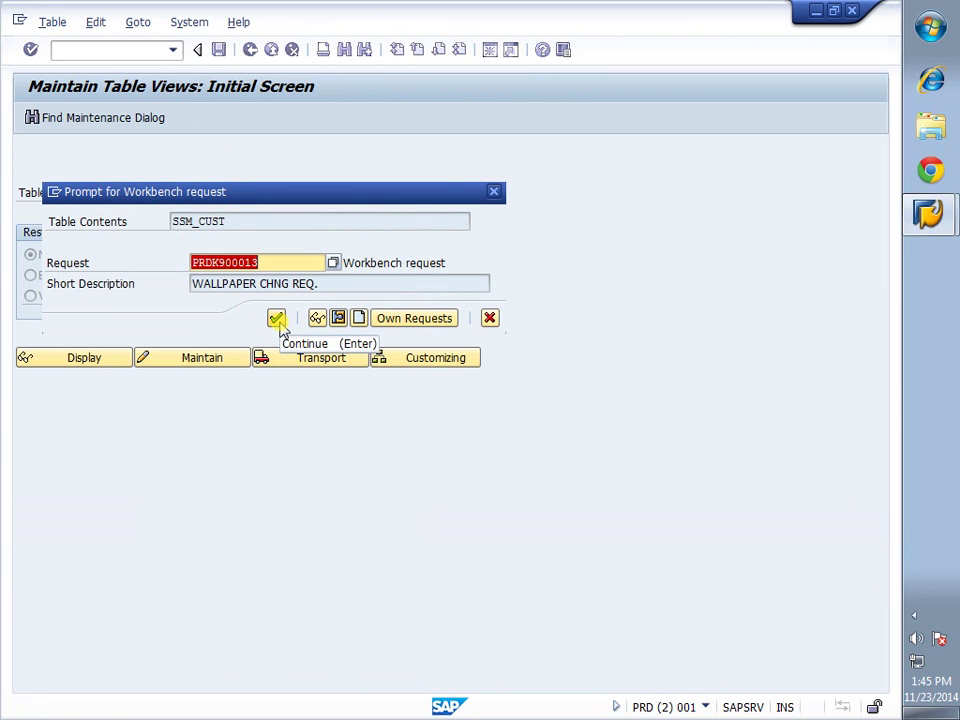
left_click(277, 319)
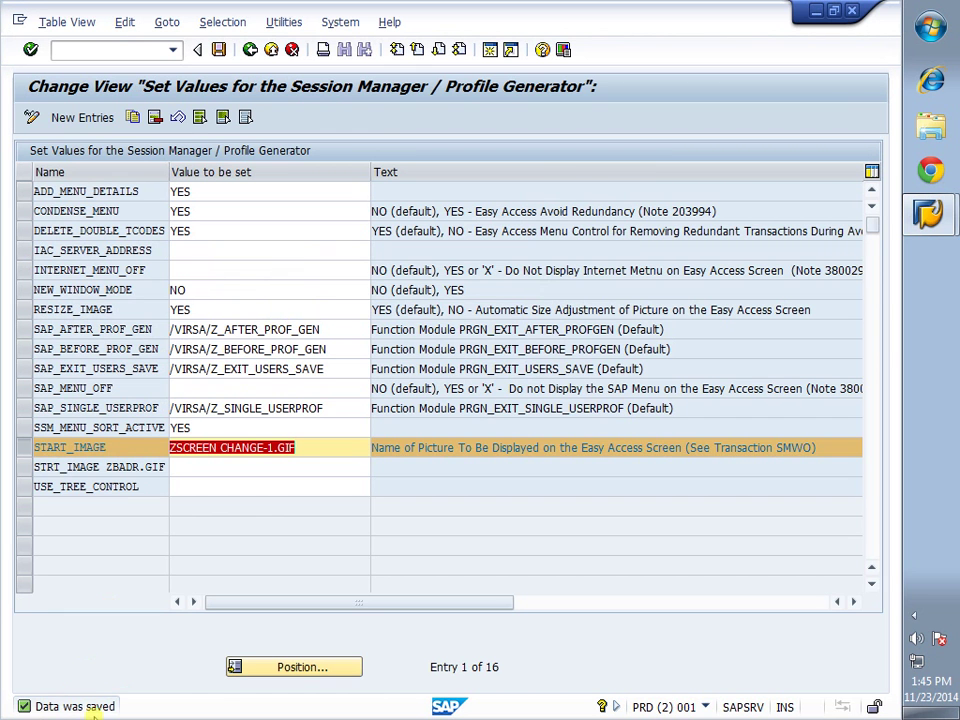
Step: Exit table maintenance to SAP Easy Access and log off the session
left_click(271, 49)
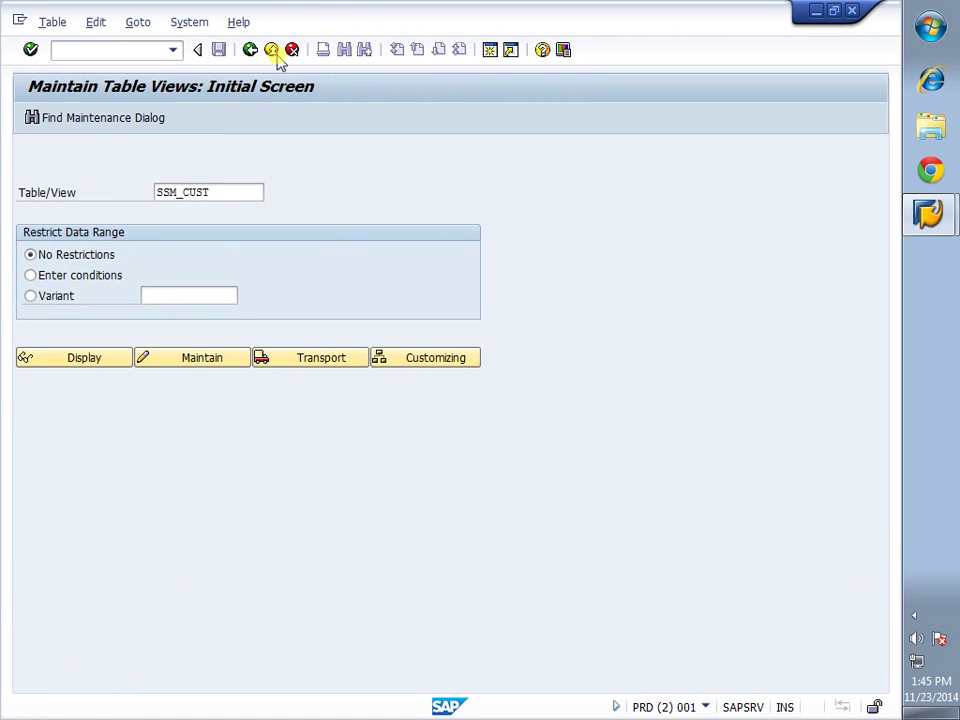
left_click(279, 56)
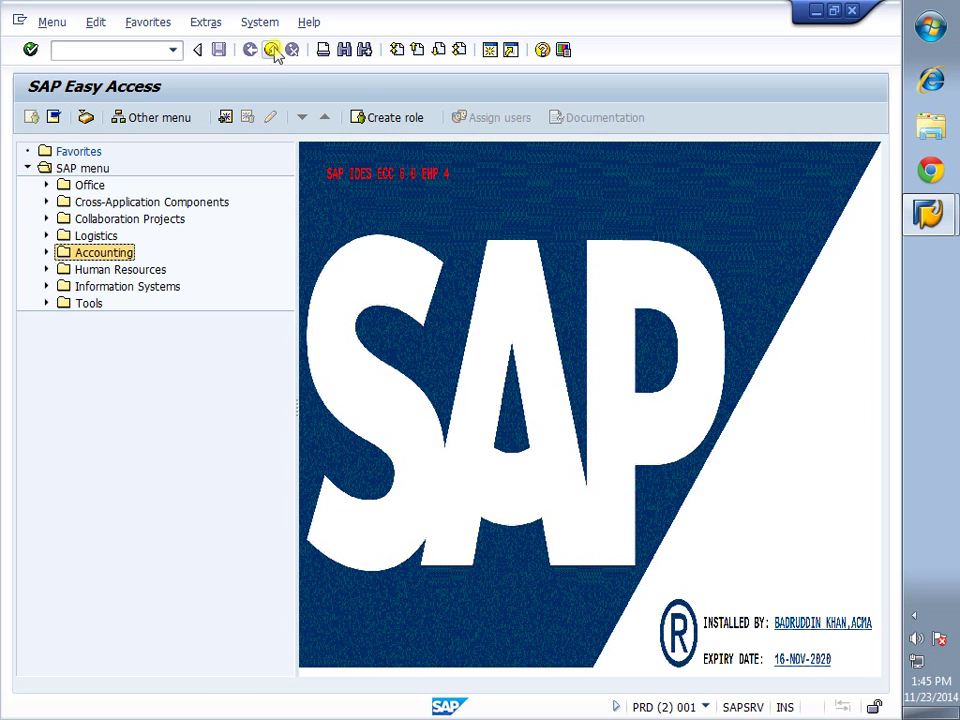
left_click(271, 49)
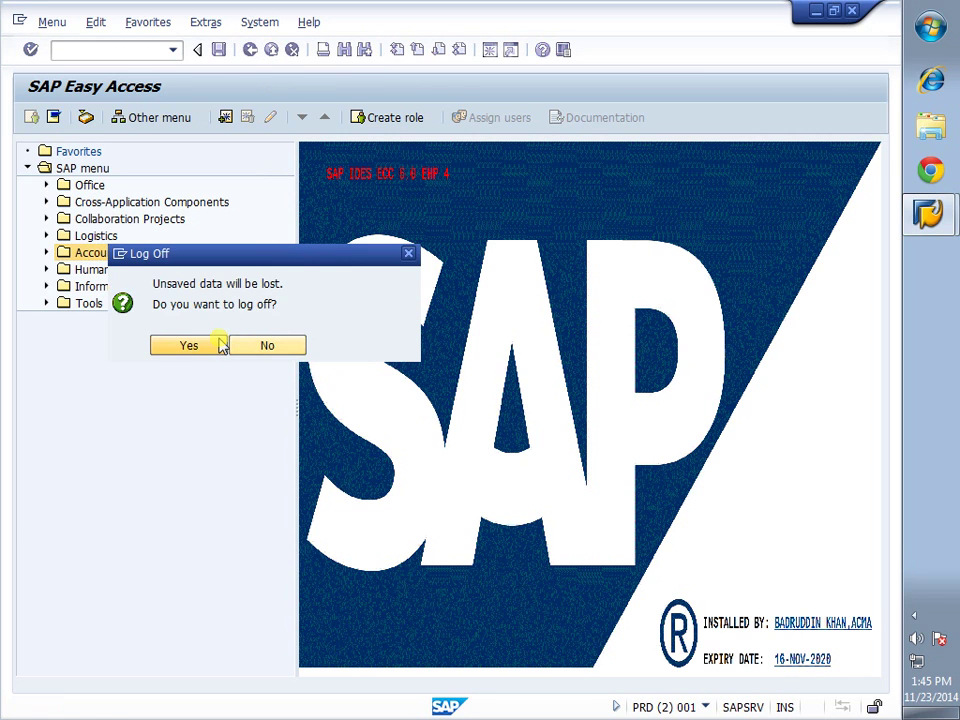
left_click(219, 341)
Step: Reopen SAP Logon and connect to the MS SQL Server 2008 LAPTOP system
double_click(95, 110)
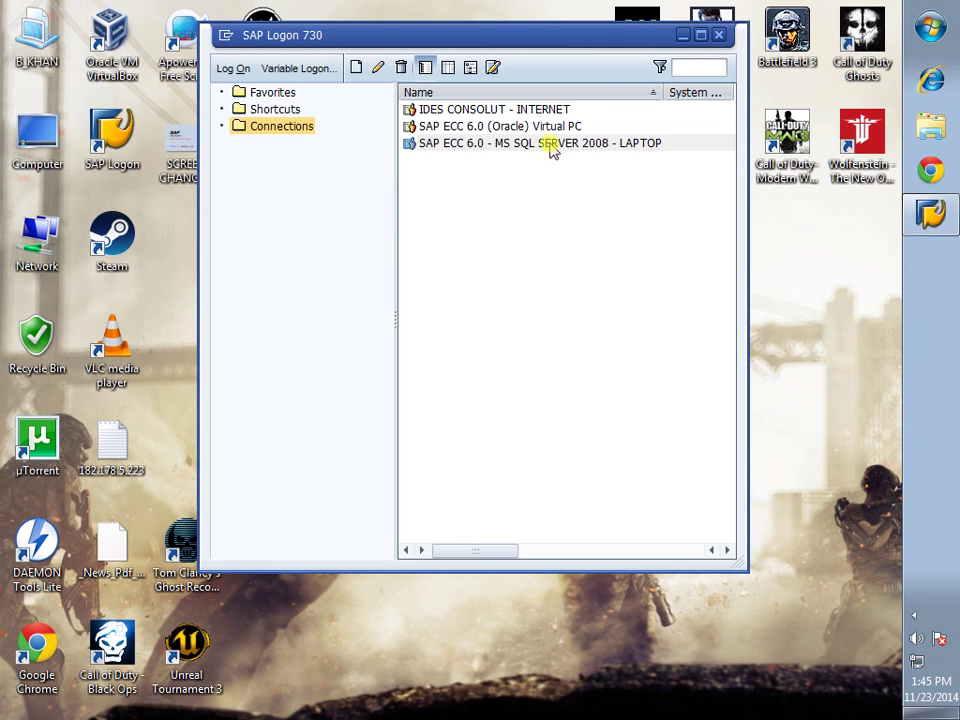
left_click(553, 145)
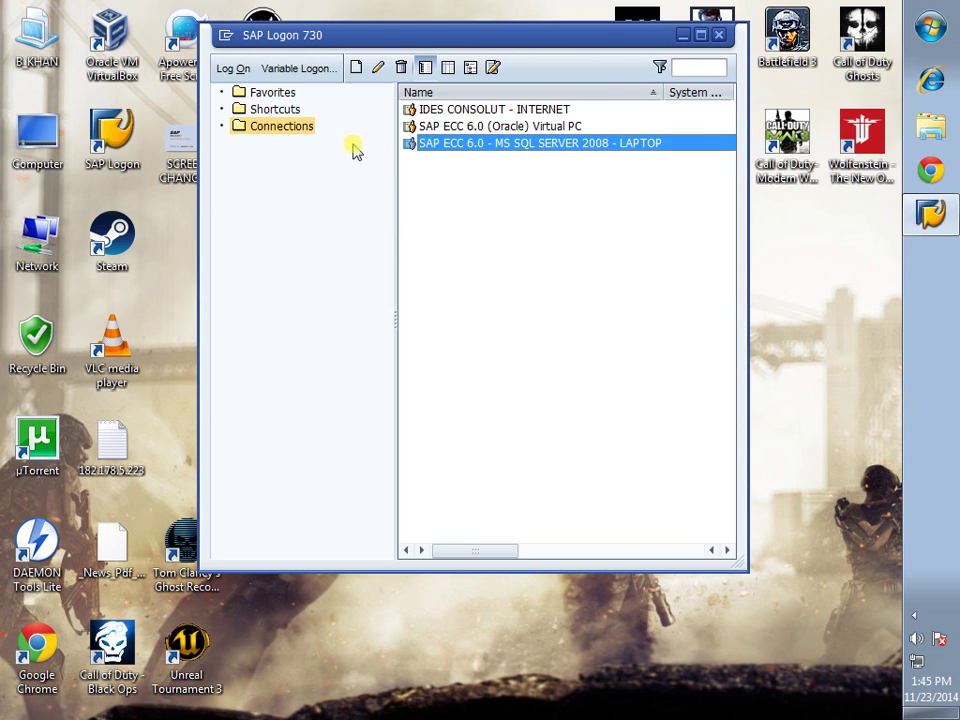
left_click(236, 68)
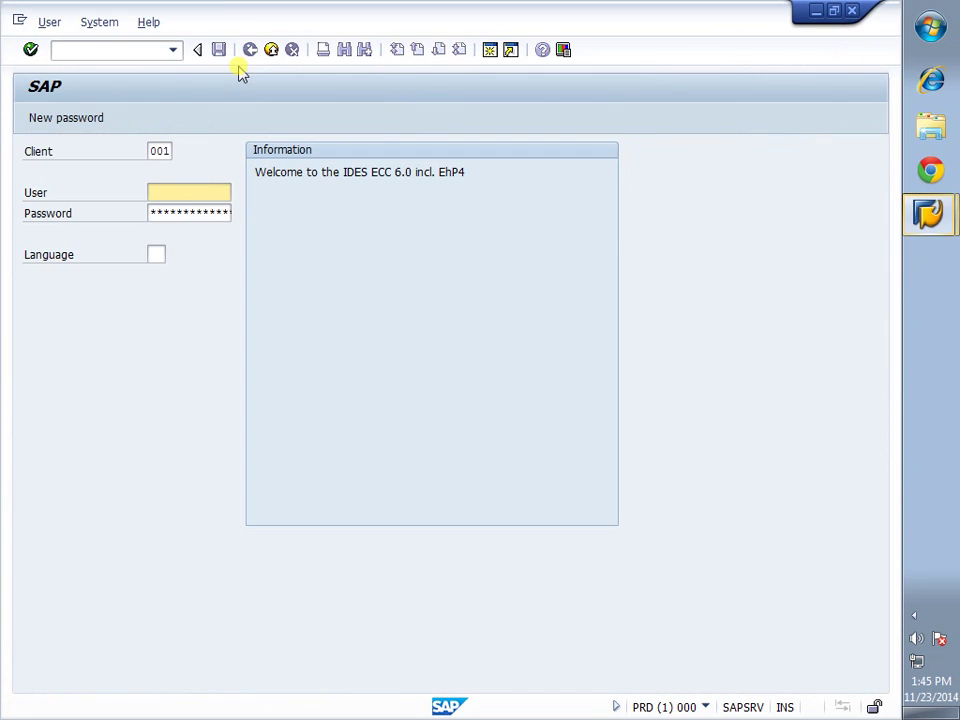
Step: Enter the user name and password for client 001 and submit the logon
left_click(197, 186)
type("B_KHAN")
key("Tab")
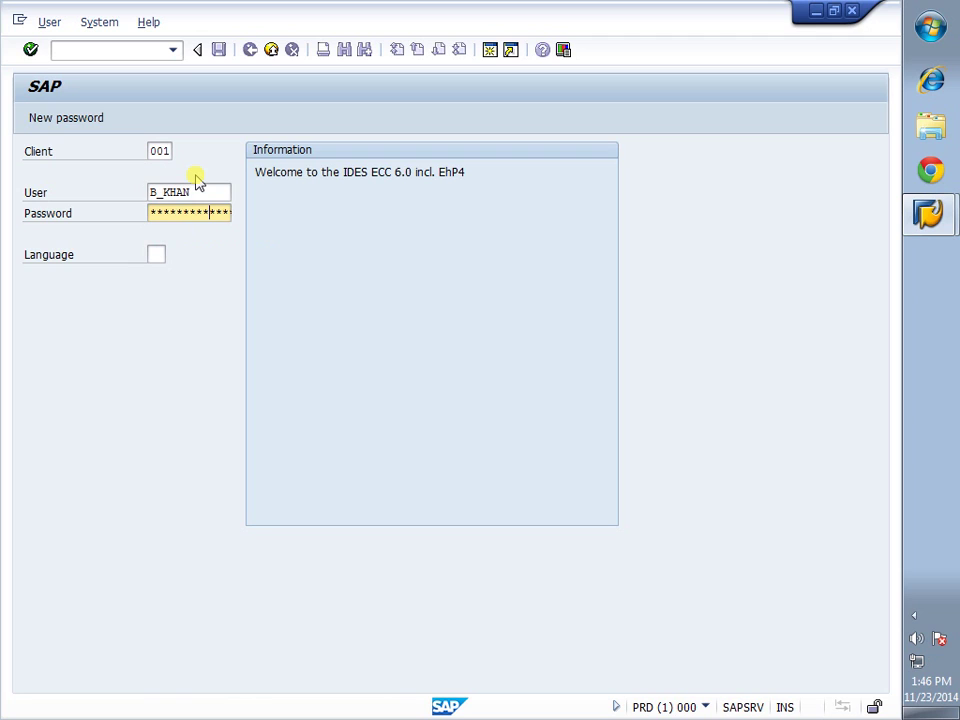
key("Return")
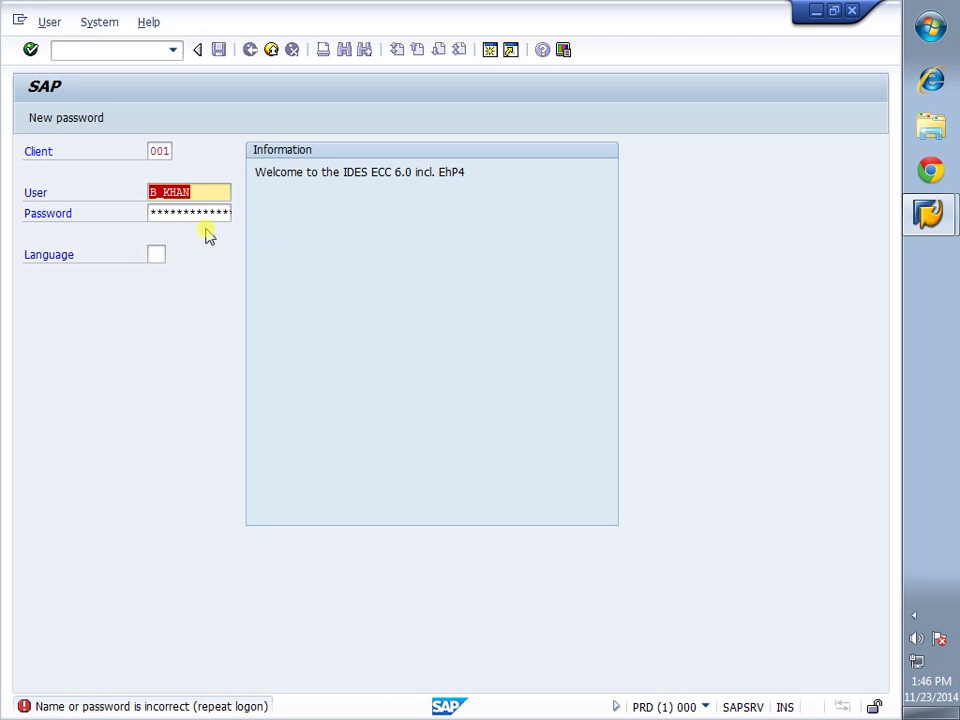
Step: Retype the rejected password, dismiss the runtime error, and open SAP Easy Access
left_click(212, 211)
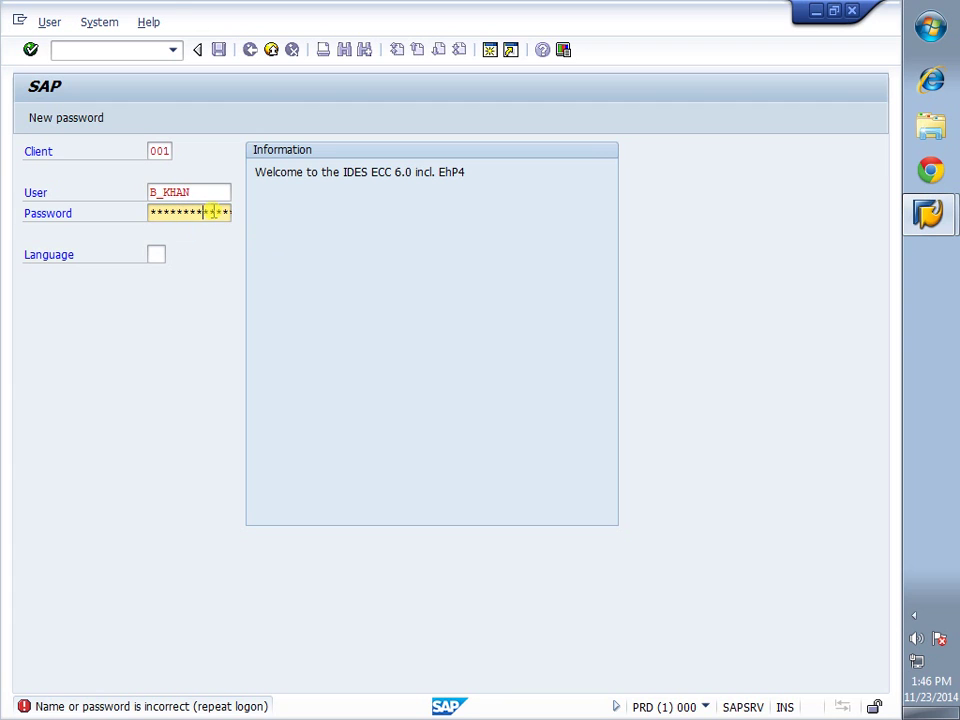
key("Return")
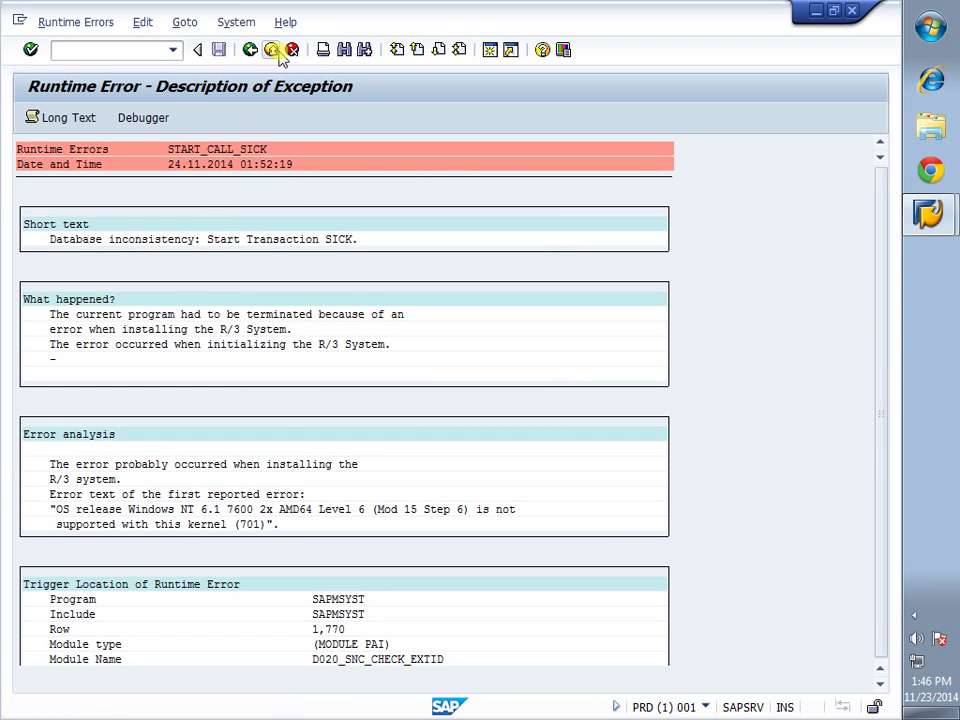
left_click(272, 51)
left_click(190, 216)
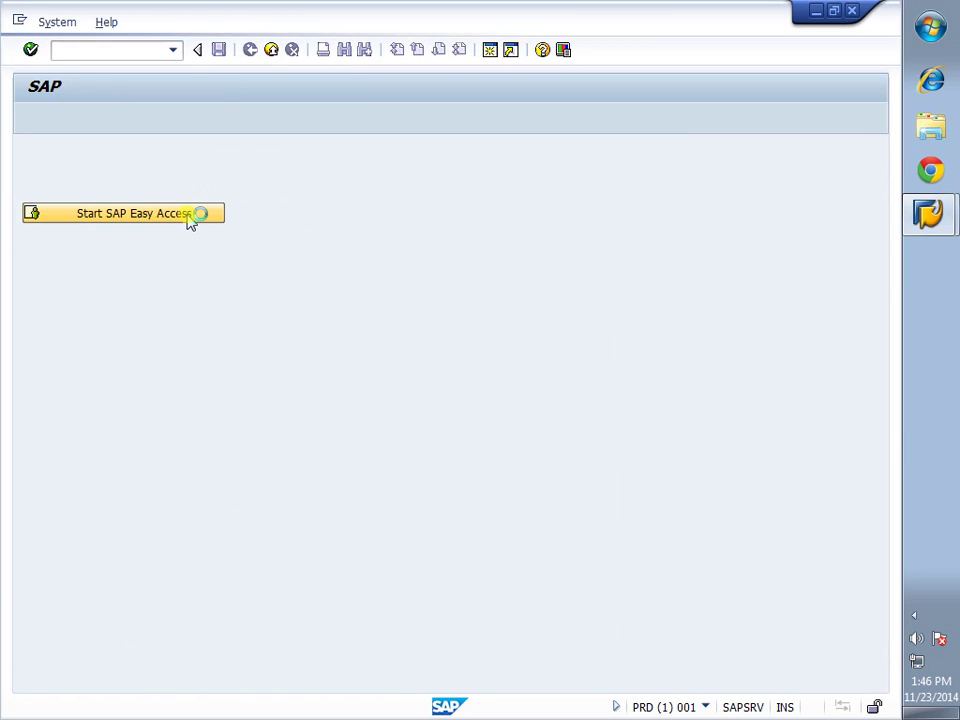